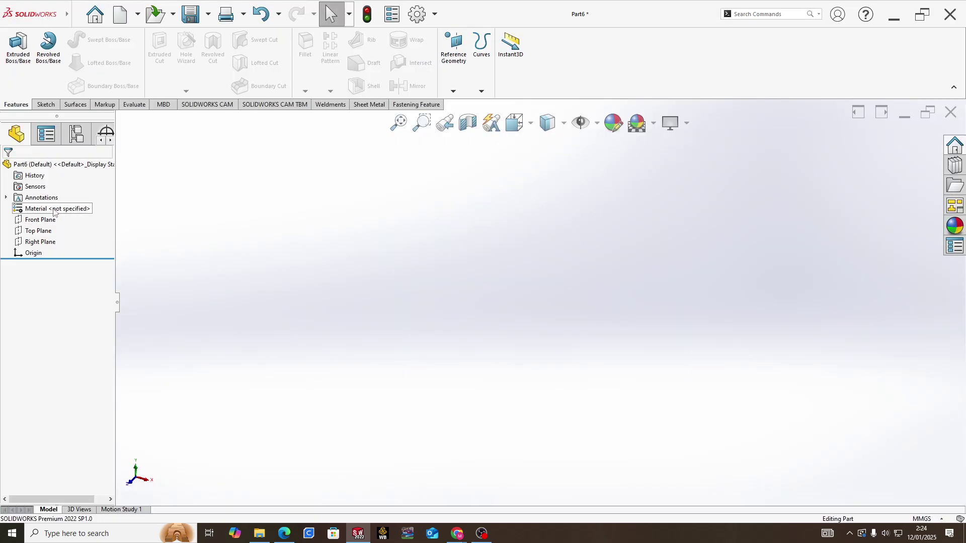
- Sketch two concentric circles about 50 mm and 96 mm in diameter on the Front Plane, centred on the origin
{"action": "right_click", "coordinate": [50, 218]}
{"action": "left_click", "coordinate": [61, 200]}
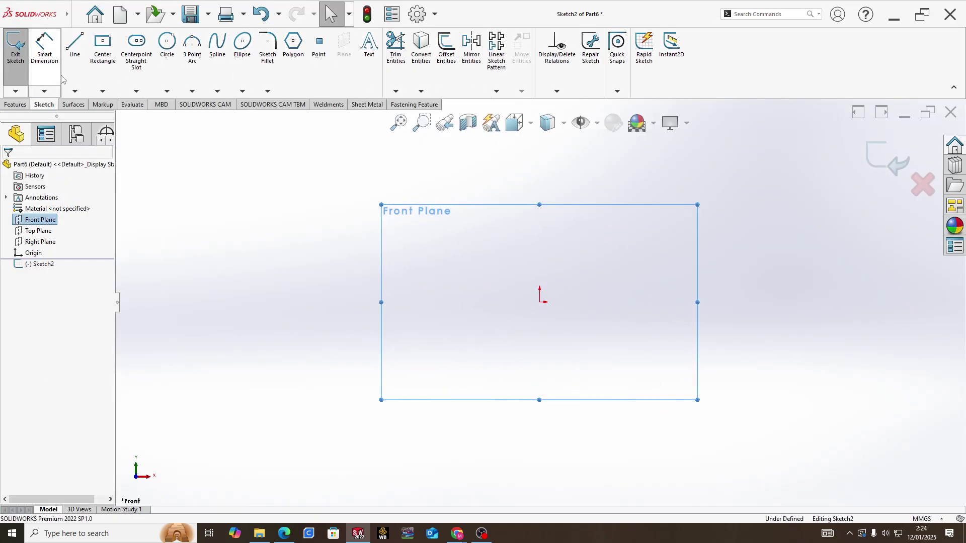
{"action": "left_click", "coordinate": [167, 43]}
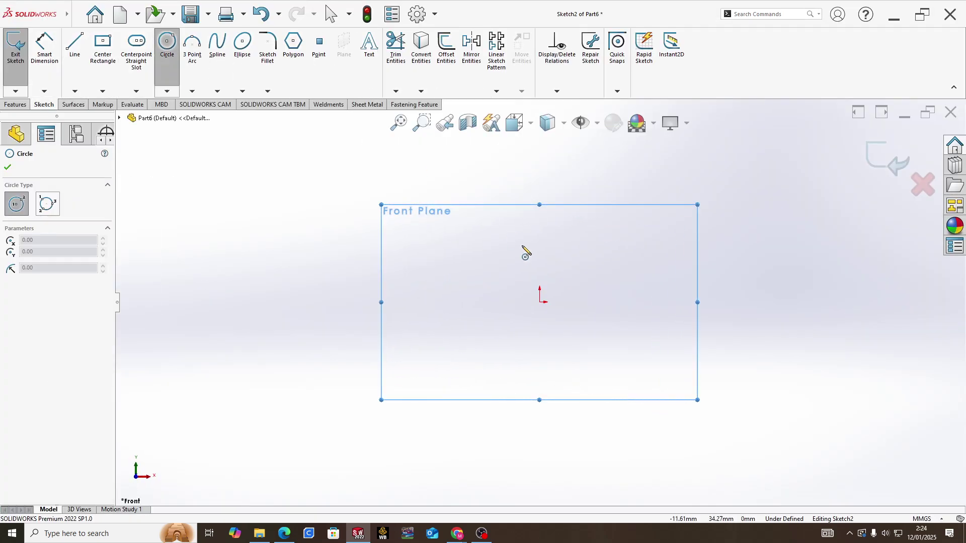
{"action": "left_click", "coordinate": [539, 303]}
{"action": "left_click", "coordinate": [570, 333]}
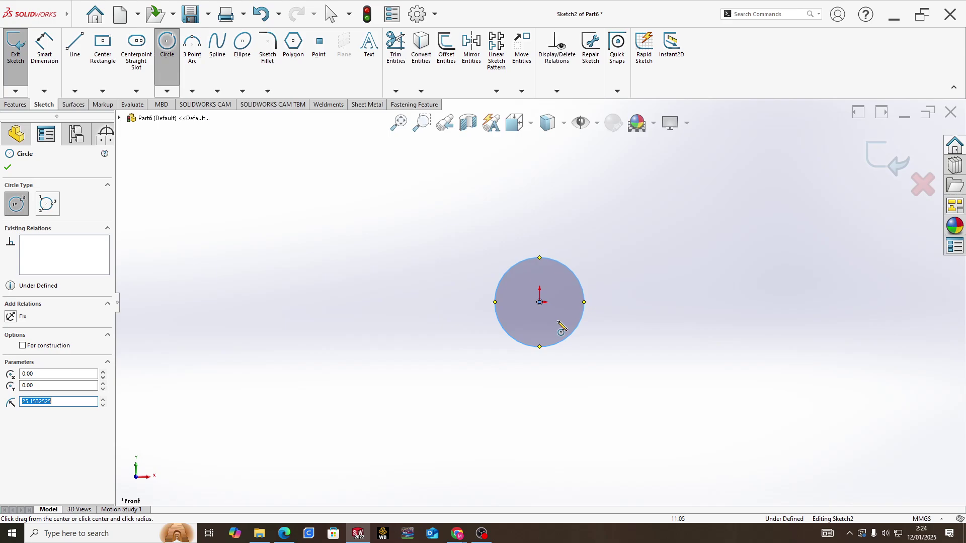
{"action": "left_click", "coordinate": [540, 303]}
{"action": "left_click", "coordinate": [602, 364]}
- Consult the part drawing and dimension the inner circle's diameter to 50 mm and the outer circle's to 79 mm
{"action": "key", "text": "alt+Tab"}
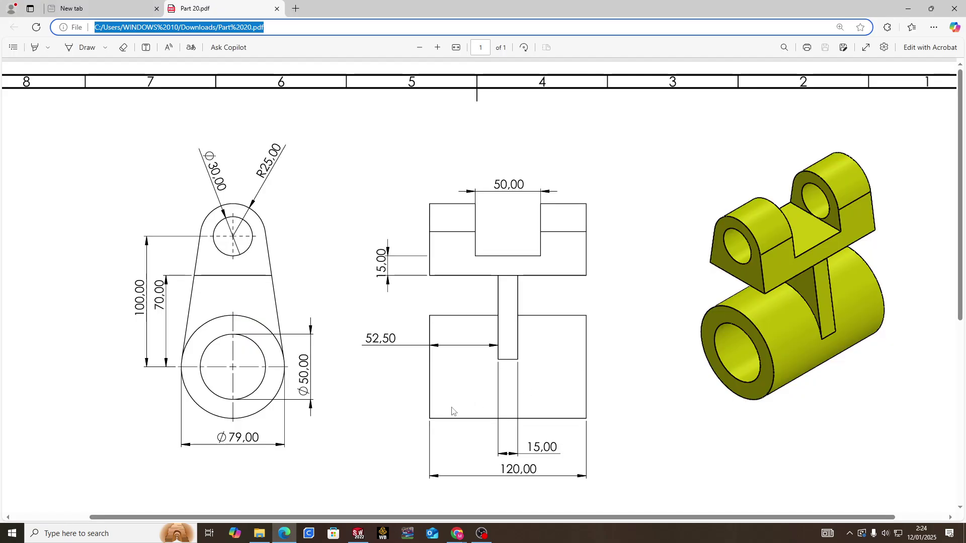
{"action": "key", "text": "alt+Tab"}
{"action": "left_click", "coordinate": [44, 48]}
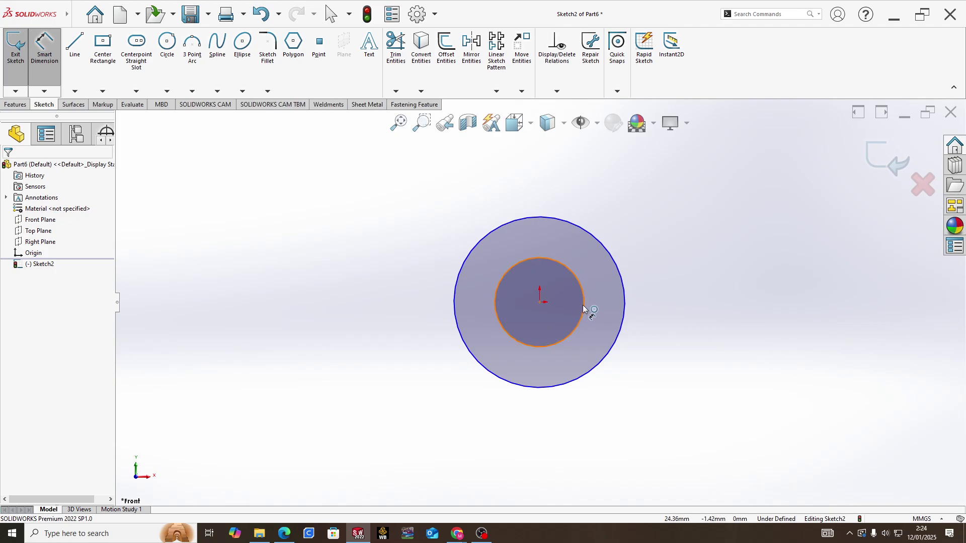
{"action": "left_click", "coordinate": [581, 313]}
{"action": "left_click", "coordinate": [659, 213]}
{"action": "type", "text": "50"}
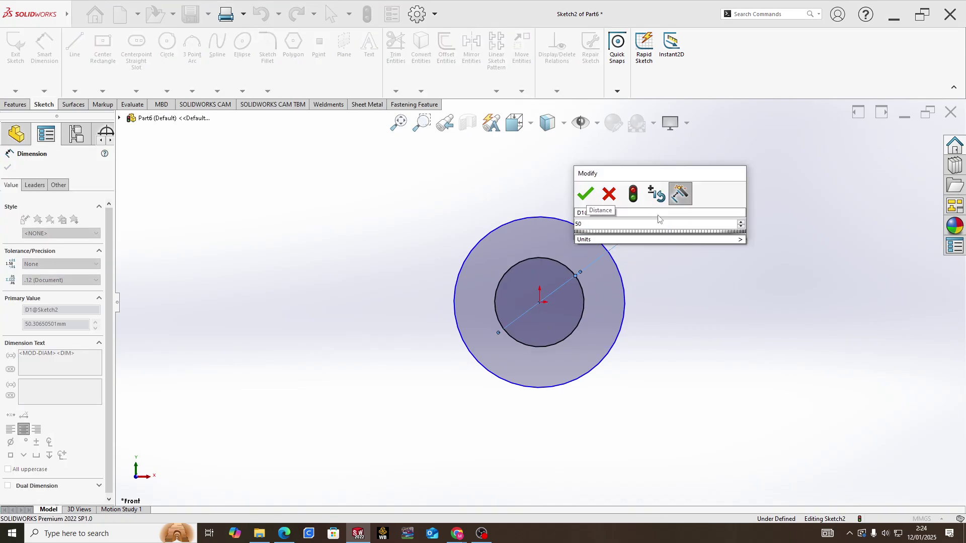
{"action": "key", "text": "Return"}
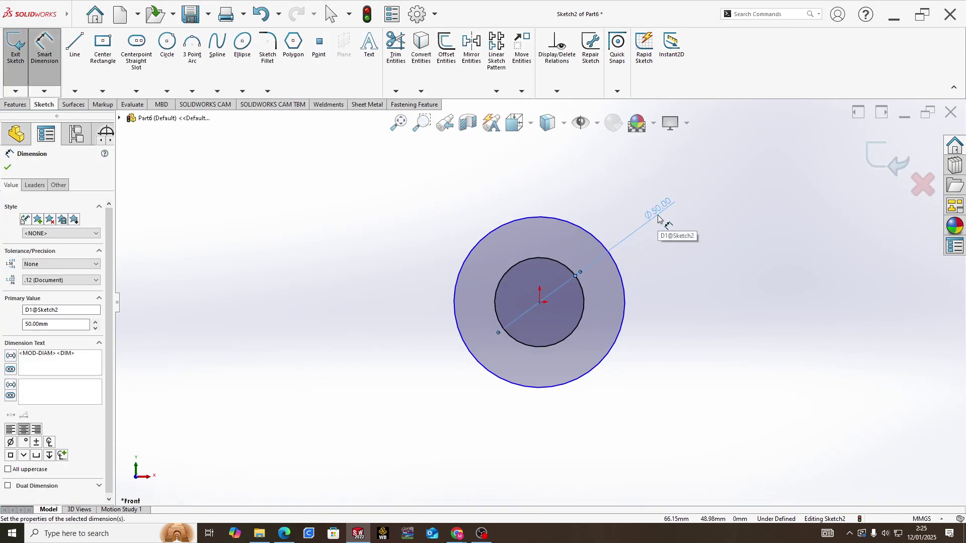
{"action": "left_click", "coordinate": [568, 389]}
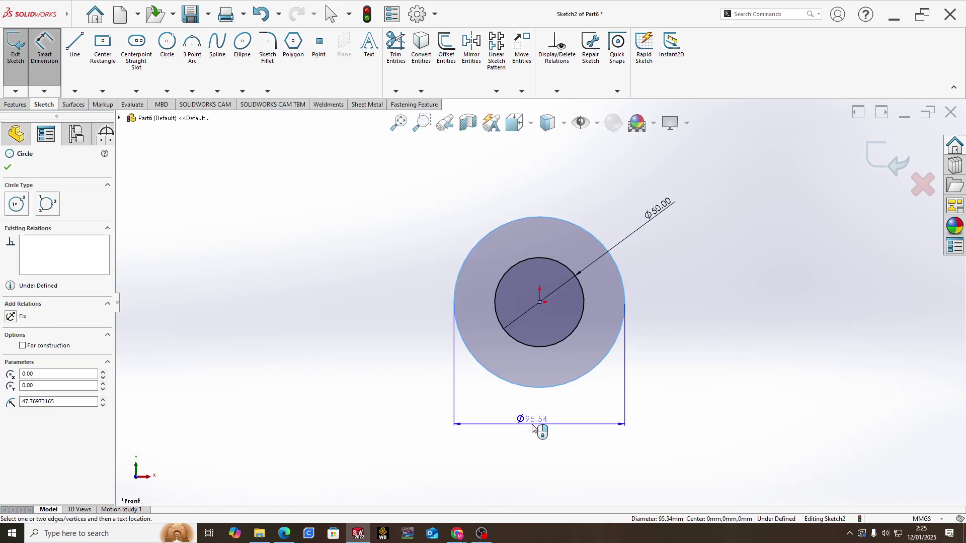
{"action": "left_click", "coordinate": [534, 426]}
{"action": "type", "text": "79"}
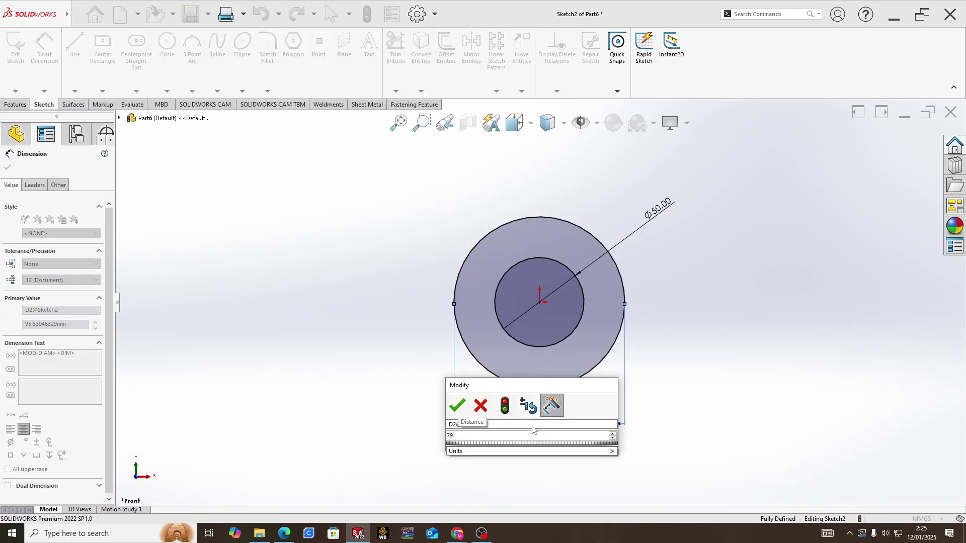
{"action": "key", "text": "Return"}
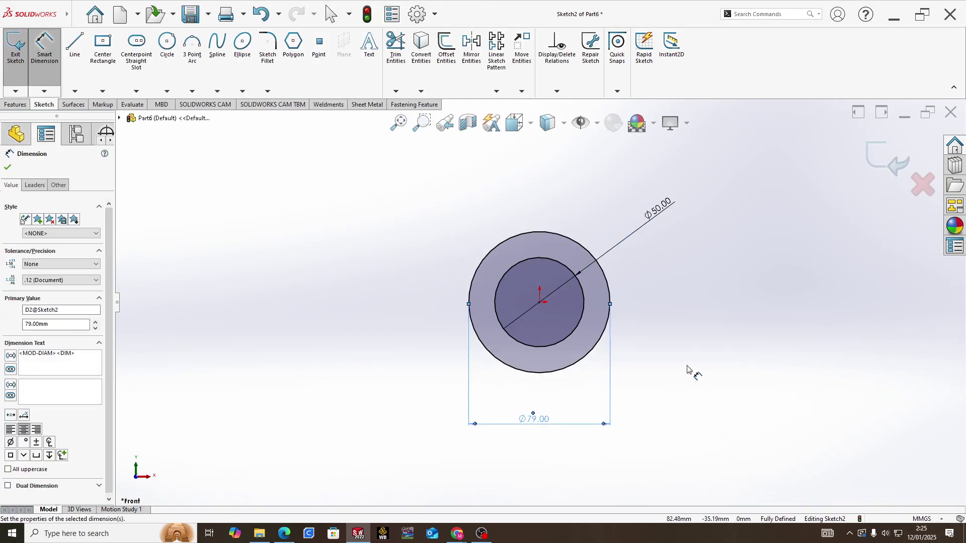
- Check the tube length on the part drawing and extrude the ring profile 120 mm symmetrically about its mid plane
{"action": "key", "text": "alt+Tab"}
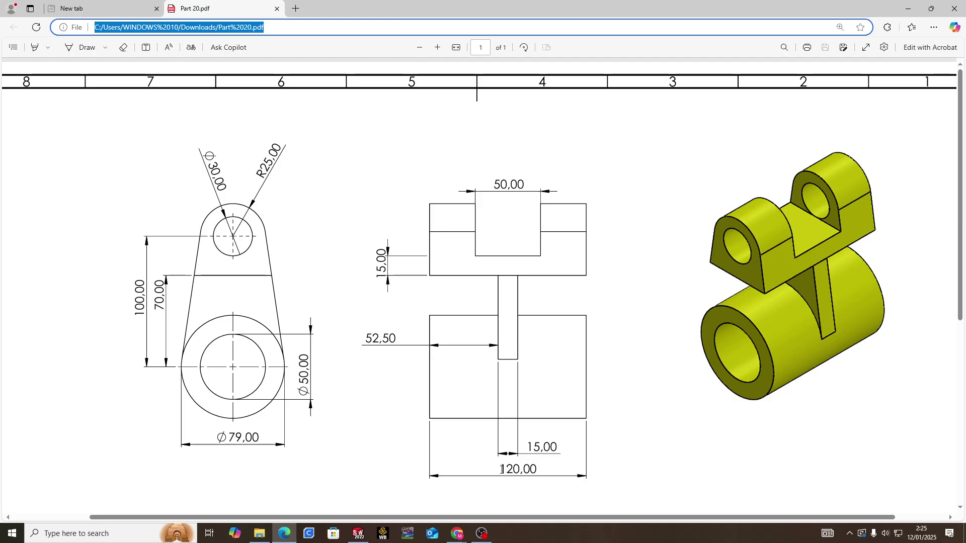
{"action": "key", "text": "alt+Tab"}
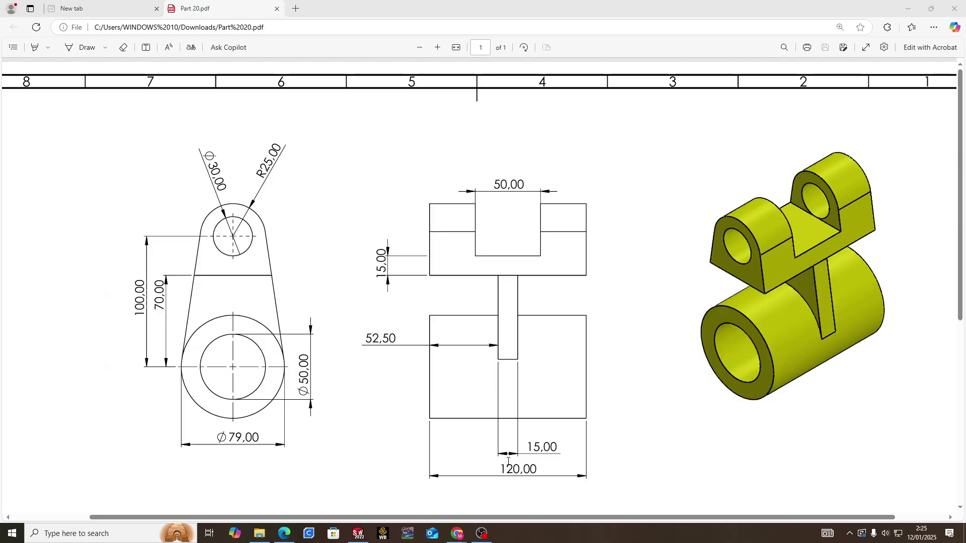
{"action": "left_click", "coordinate": [15, 104]}
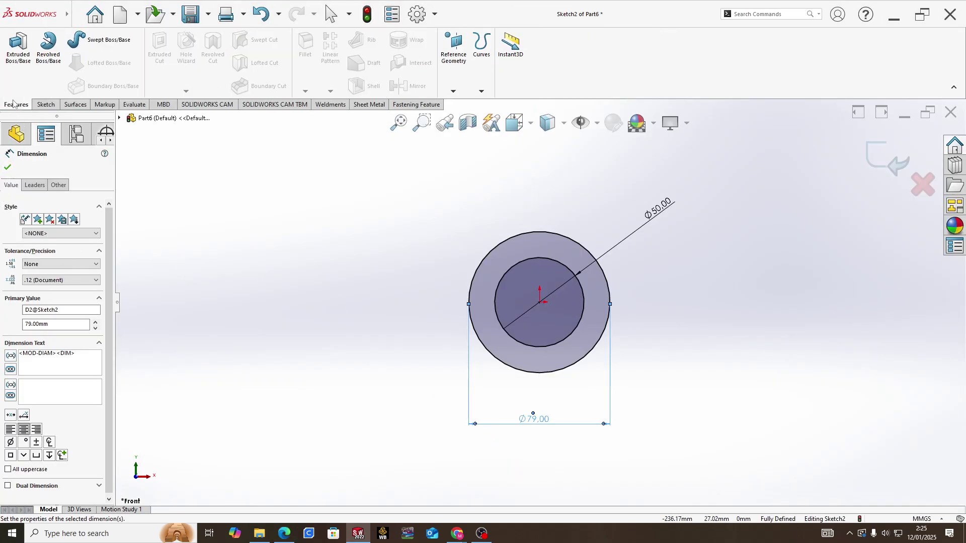
{"action": "left_click", "coordinate": [18, 46]}
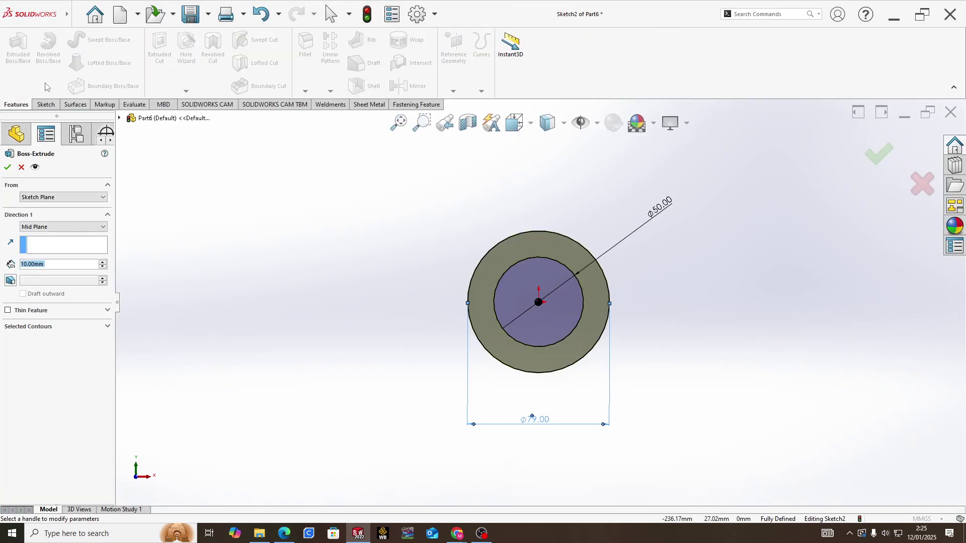
{"action": "left_click", "coordinate": [62, 227]}
{"action": "left_click", "coordinate": [58, 269]}
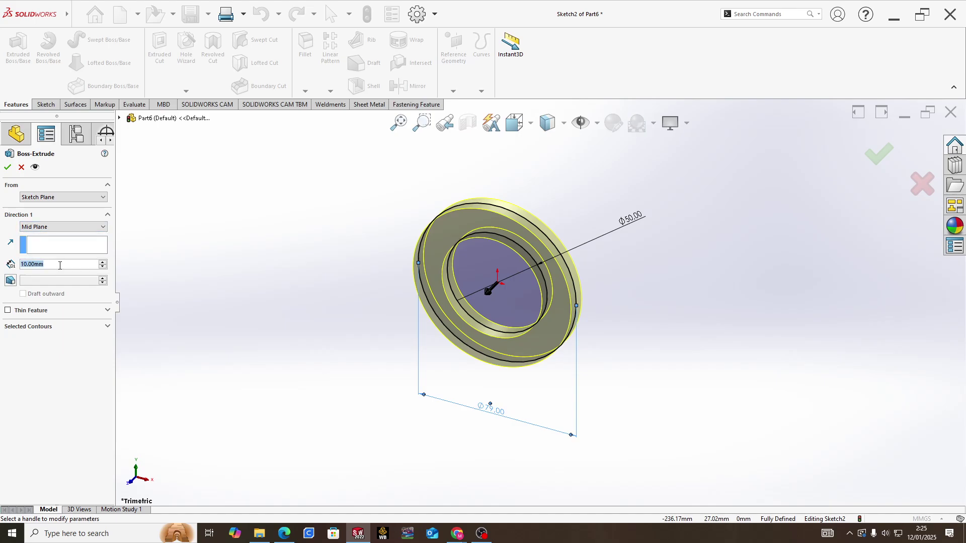
{"action": "type", "text": "120"}
{"action": "key", "text": "Return"}
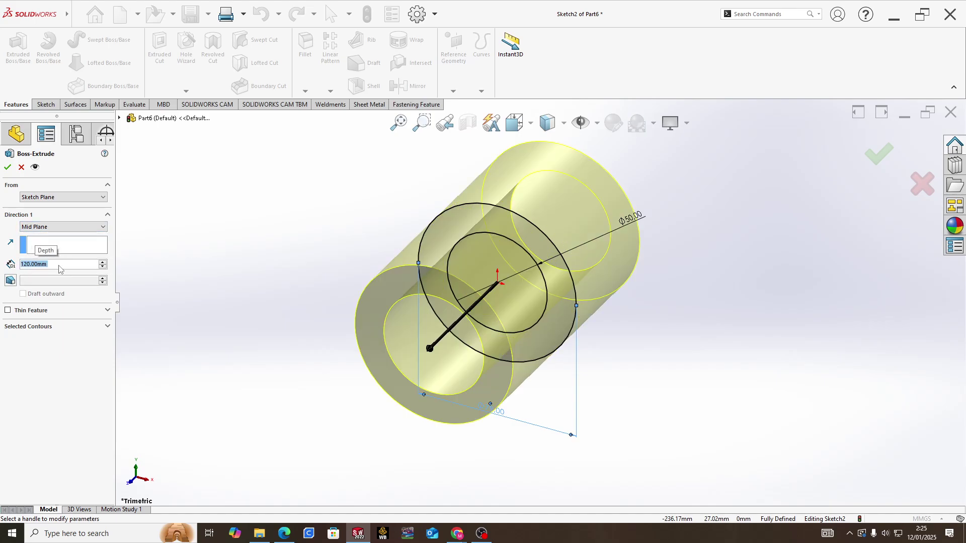
{"action": "left_click", "coordinate": [7, 168]}
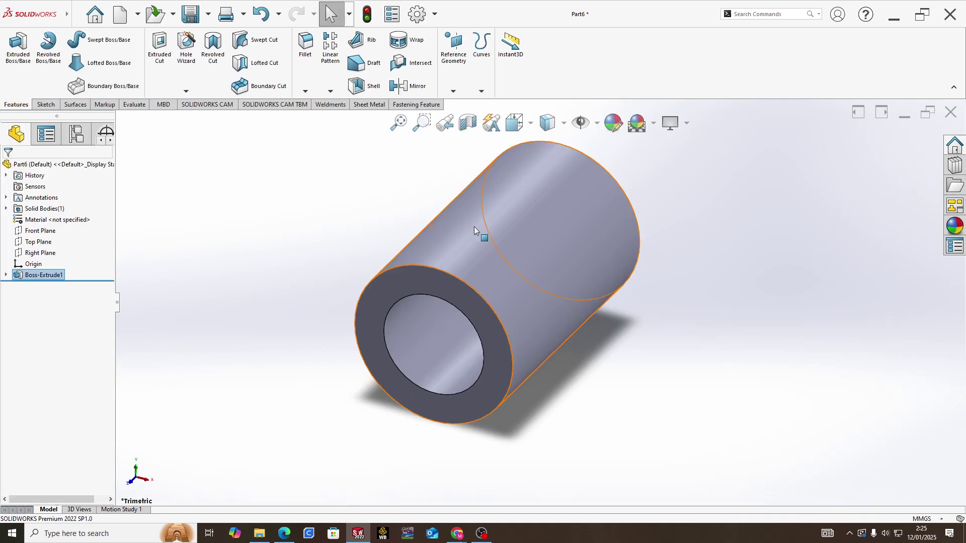
- Sketch two concentric circles about 12 mm and 44 mm in diameter on the Front Plane, centred about 81 mm directly above the origin
{"action": "scroll", "coordinate": [588, 270], "scroll_direction": "down", "scroll_amount": 3}
{"action": "mouse_move", "coordinate": [589, 269]}
{"action": "middle_mouse_down"}
{"action": "mouse_move", "coordinate": [603, 223]}
{"action": "mouse_move", "coordinate": [611, 230]}
{"action": "middle_mouse_up"}
{"action": "key", "text": "alt+Tab"}
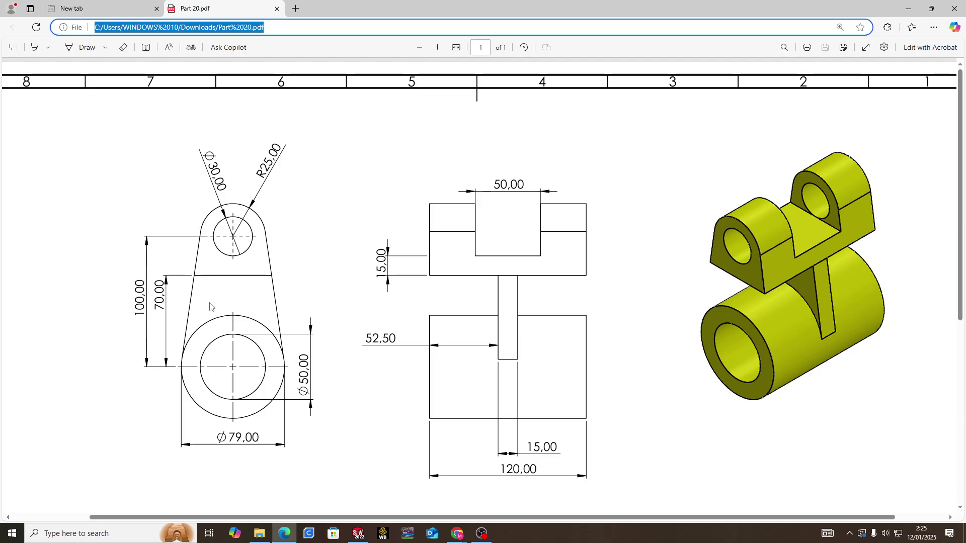
{"action": "key", "text": "alt+Tab"}
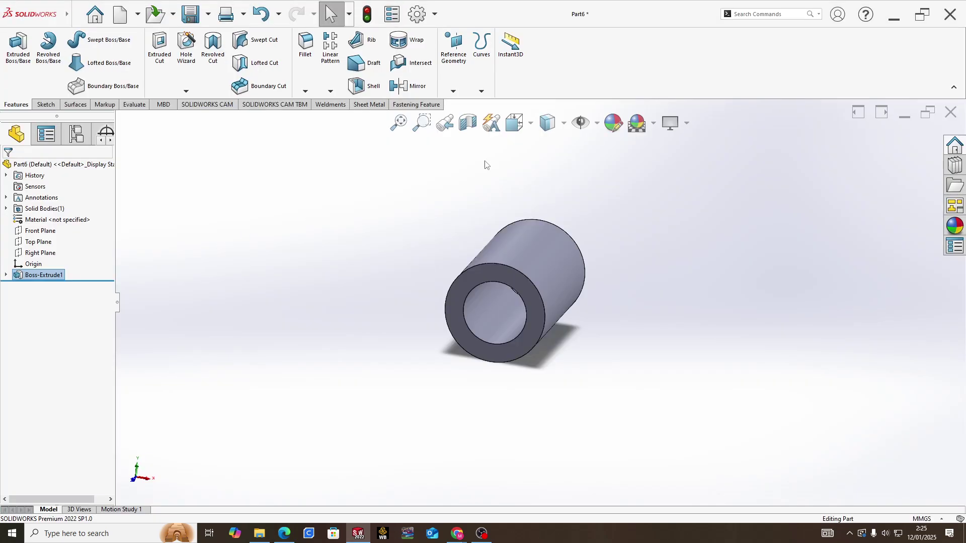
{"action": "right_click", "coordinate": [40, 231]}
{"action": "left_click", "coordinate": [75, 215]}
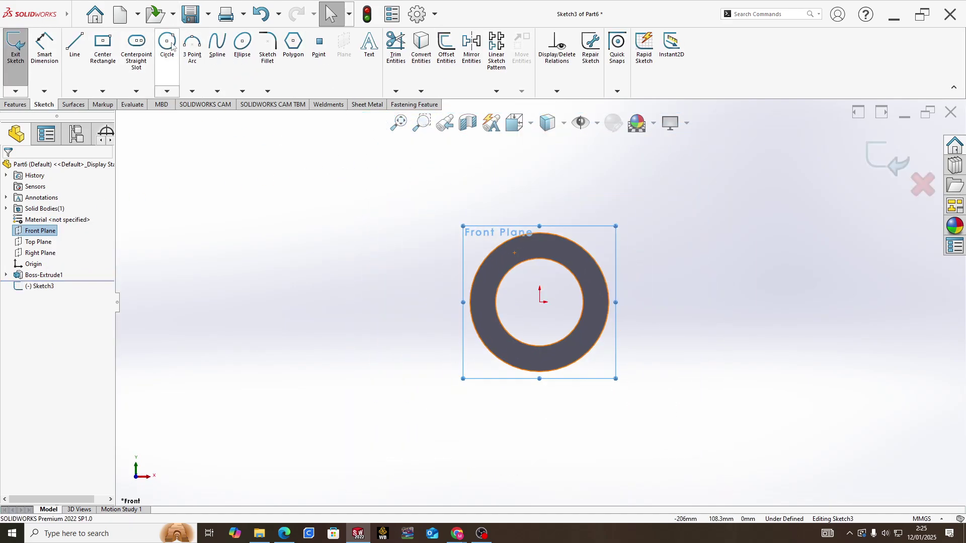
{"action": "left_click", "coordinate": [166, 44]}
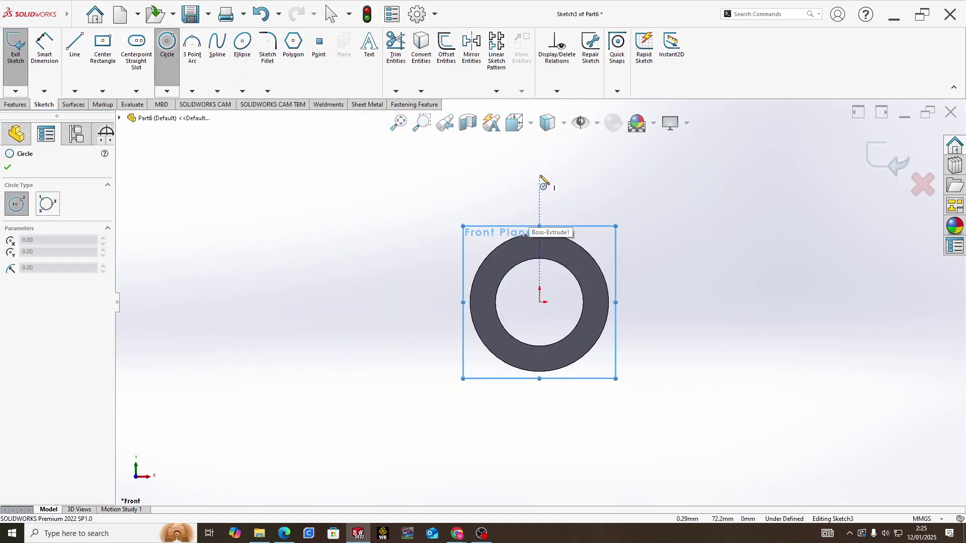
{"action": "left_click", "coordinate": [540, 161]}
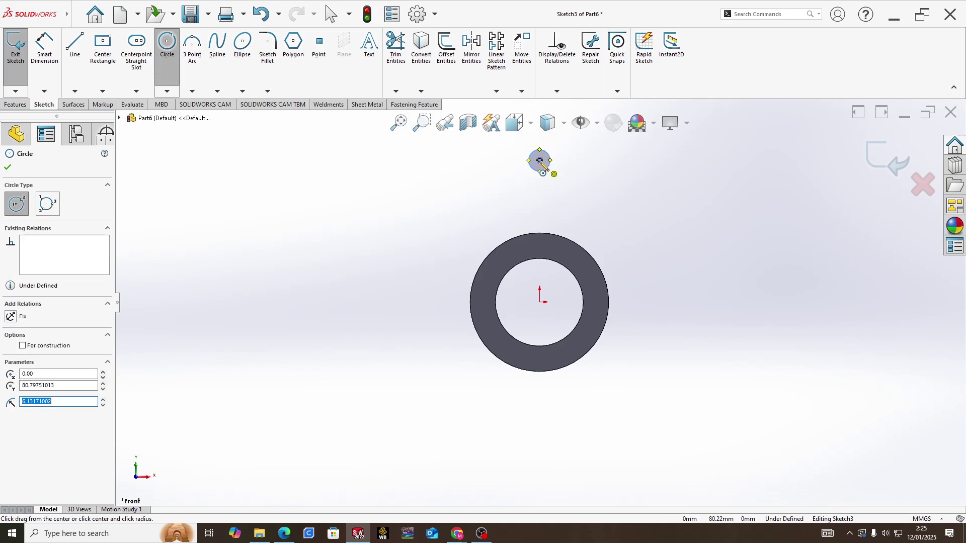
{"action": "left_click", "coordinate": [559, 199]}
- Consult the part drawing and dimension the upper outer circle's diameter to 50 mm and the inner circle's to 30 mm
{"action": "key", "text": "alt+Tab"}
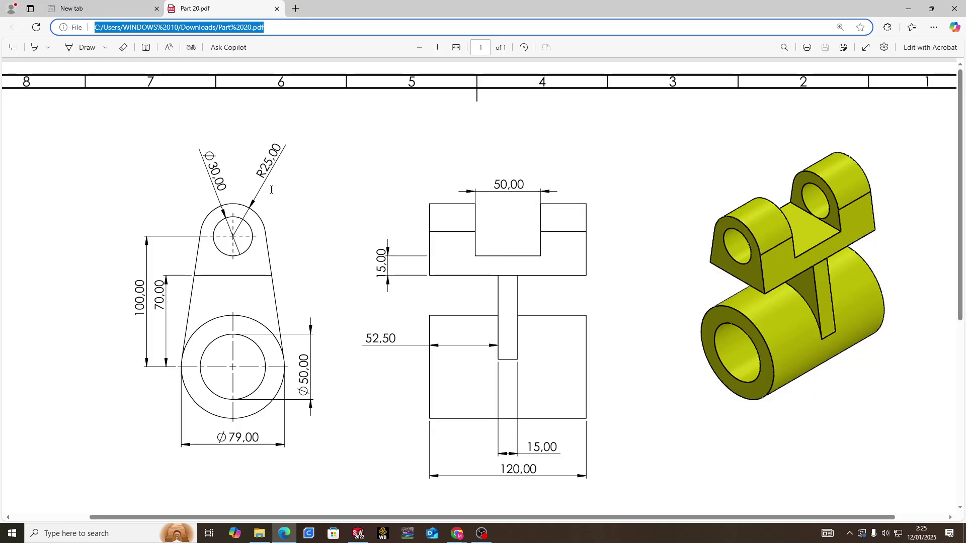
{"action": "key", "text": "alt+Tab"}
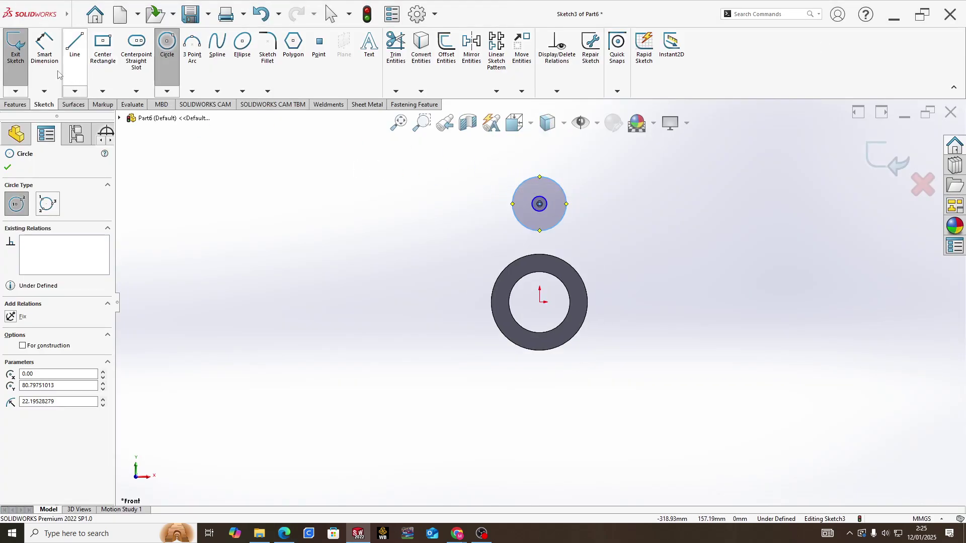
{"action": "left_click", "coordinate": [44, 48]}
{"action": "left_click", "coordinate": [566, 216]}
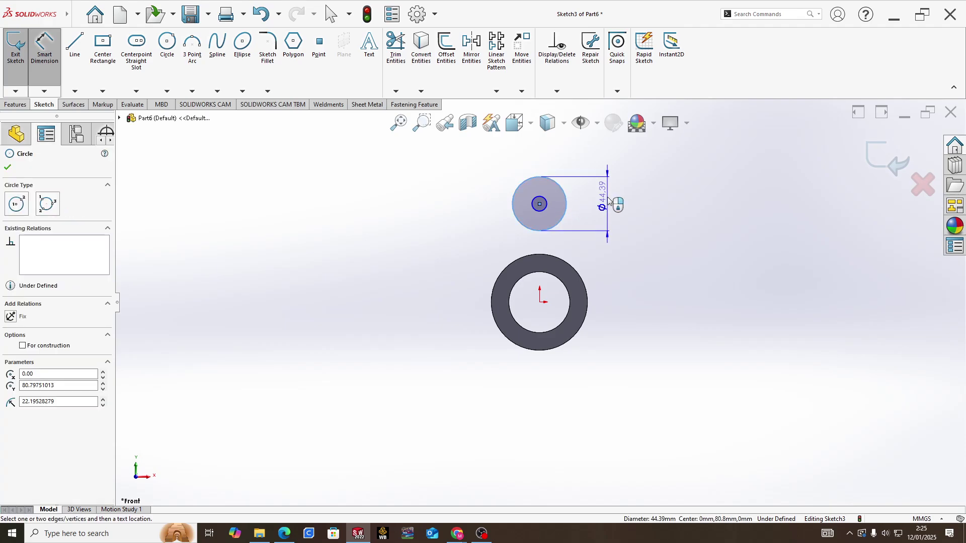
{"action": "left_click", "coordinate": [609, 206]}
{"action": "type", "text": "2"}
{"action": "key", "text": "BackSpace"}
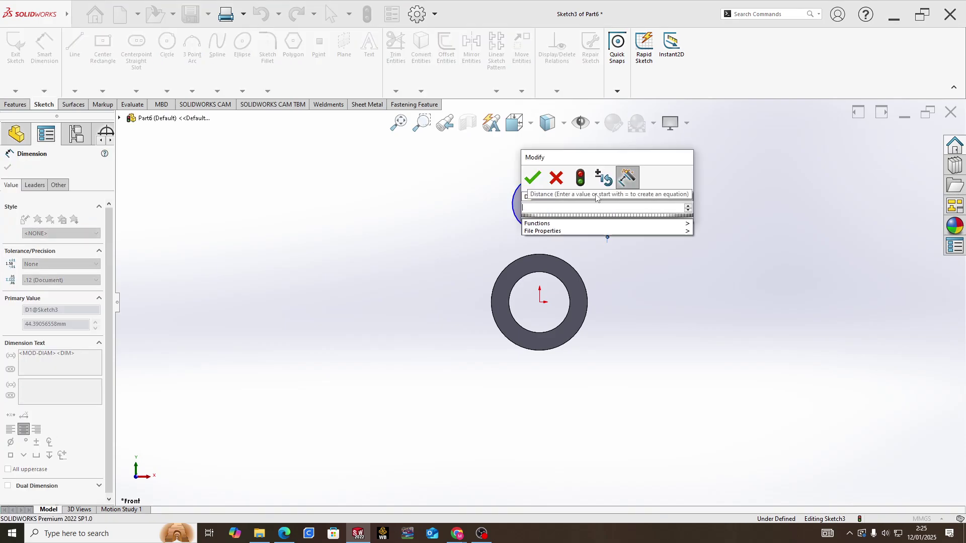
{"action": "type", "text": "50"}
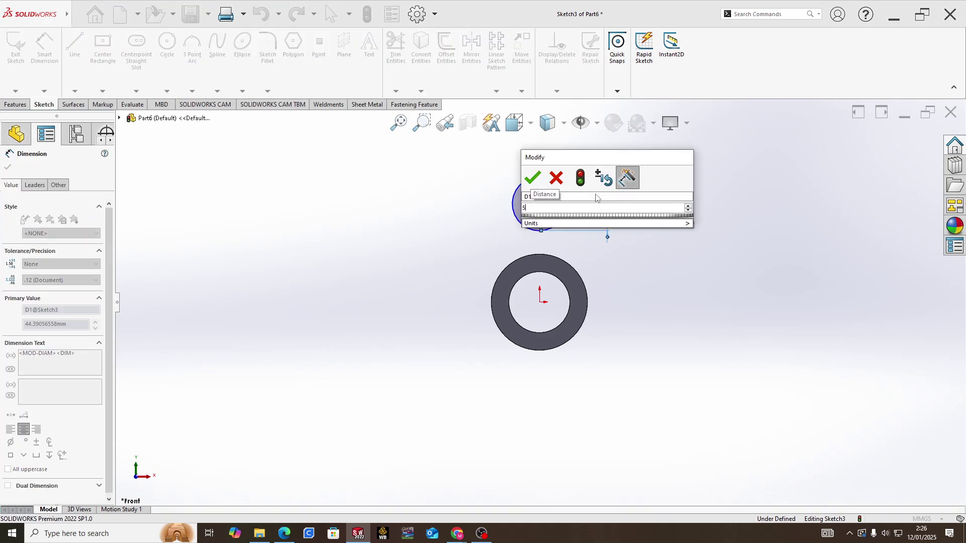
{"action": "key", "text": "Return"}
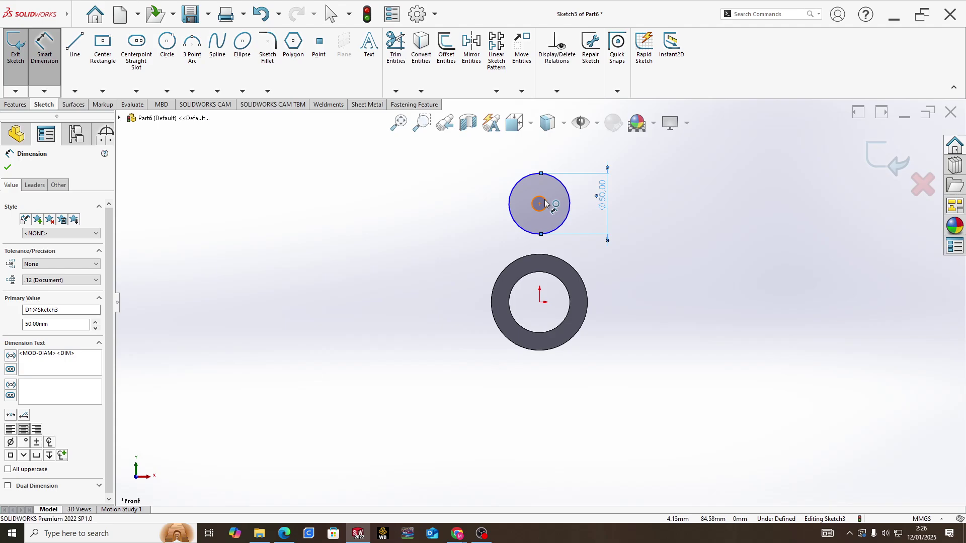
{"action": "left_click", "coordinate": [547, 203]}
{"action": "left_click", "coordinate": [508, 159]}
{"action": "type", "text": "30"}
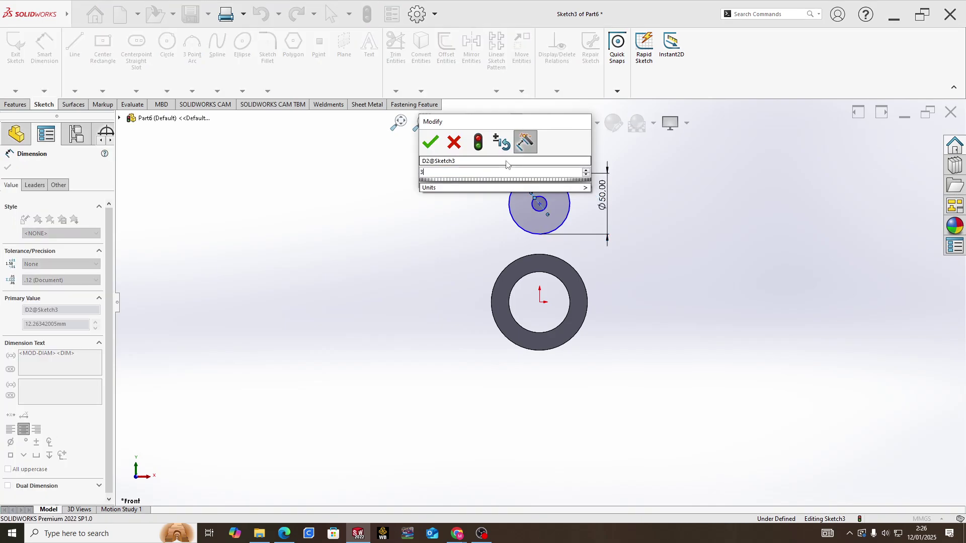
{"action": "key", "text": "Return"}
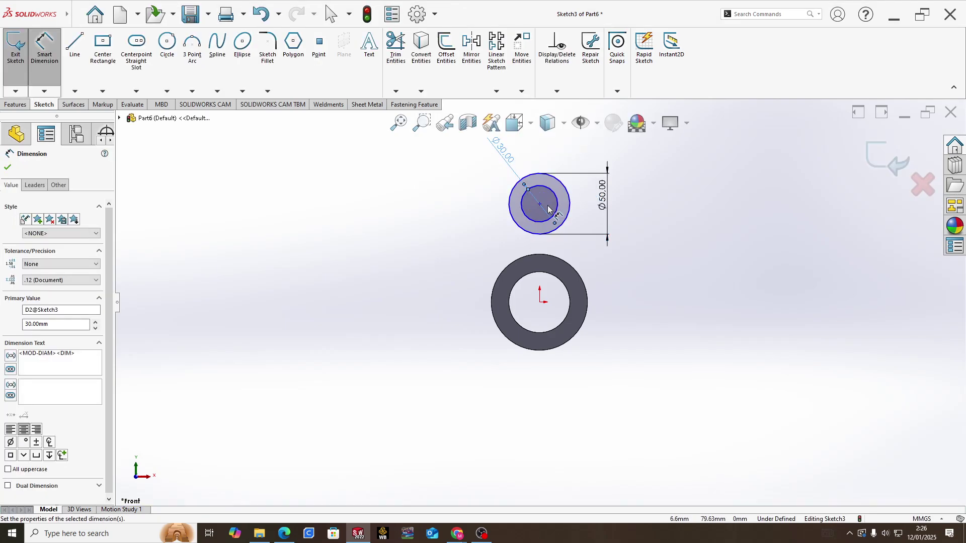
- Set the vertical distance from the origin to the upper circles' centre to 100 mm and return to the part drawing
{"action": "key", "text": "alt+Tab"}
{"action": "key", "text": "alt+Tab"}
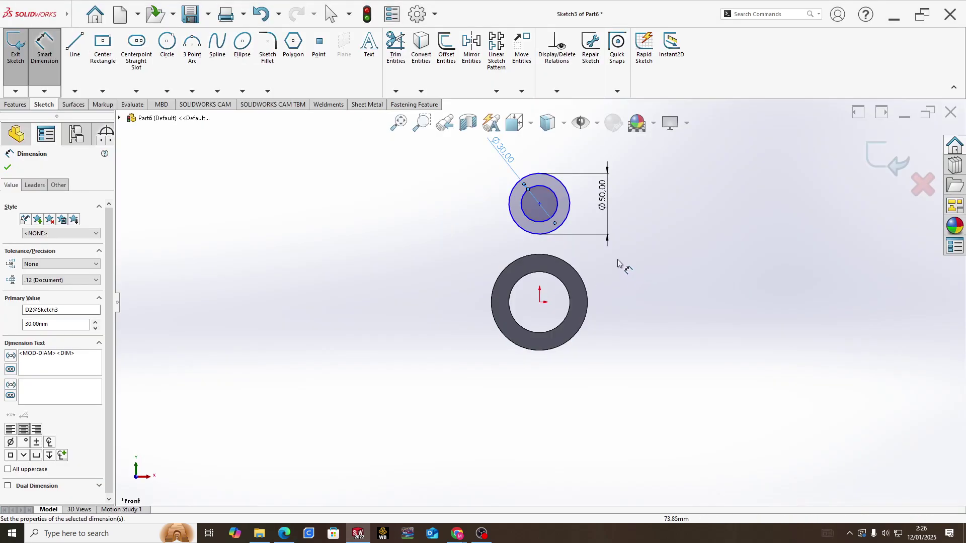
{"action": "scroll", "coordinate": [553, 222], "scroll_direction": "down", "scroll_amount": 4}
{"action": "scroll", "coordinate": [550, 227], "scroll_direction": "up", "scroll_amount": 5}
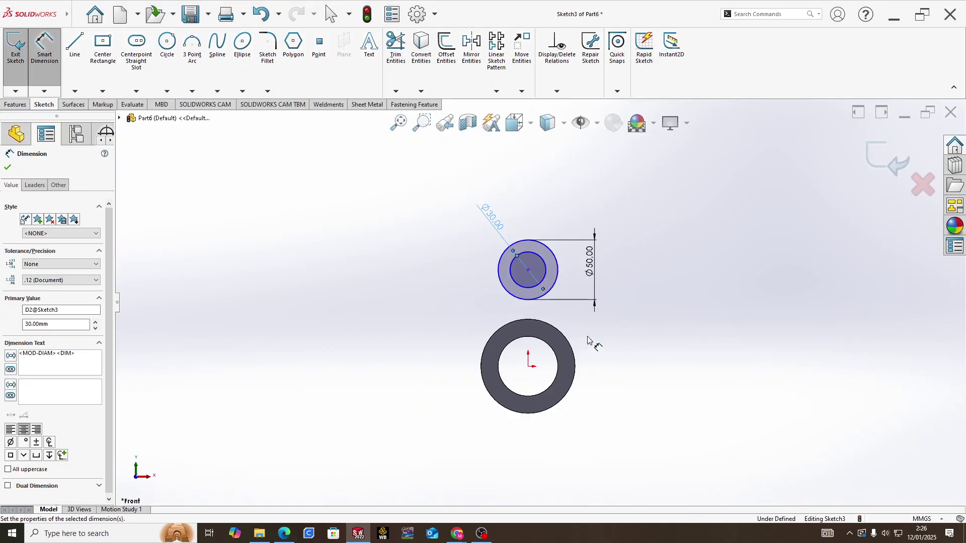
{"action": "left_click", "coordinate": [527, 270]}
{"action": "left_click", "coordinate": [527, 366]}
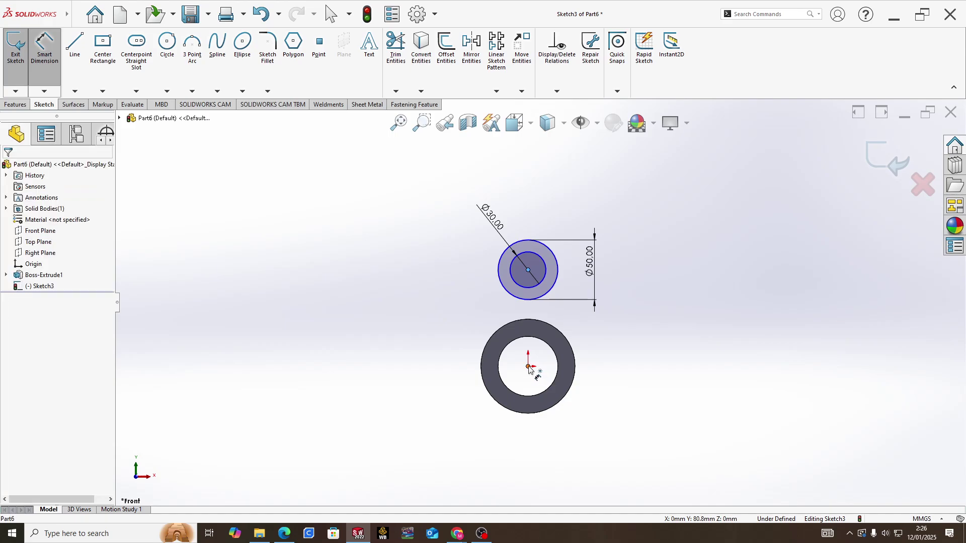
{"action": "left_click", "coordinate": [428, 322]}
{"action": "type", "text": "100"}
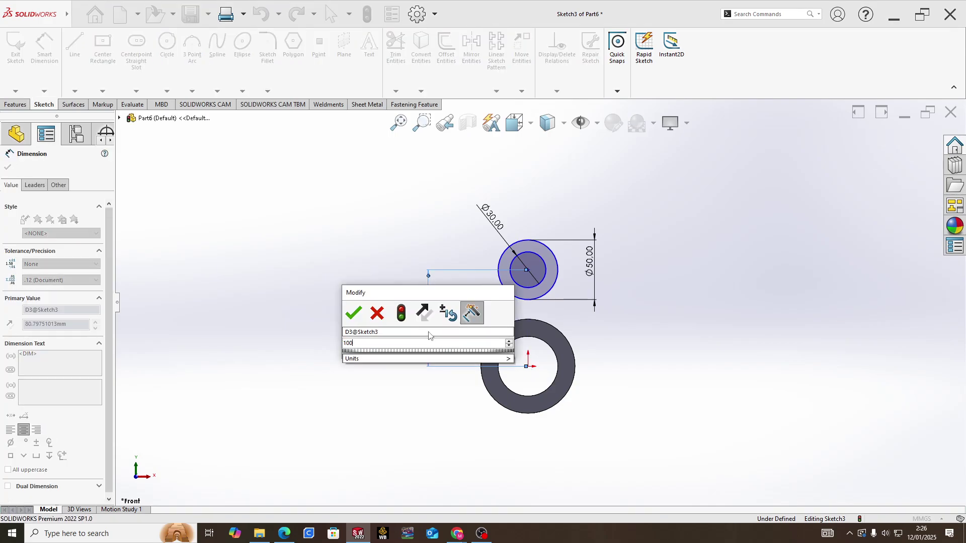
{"action": "key", "text": "Return"}
{"action": "key", "text": "alt+Tab"}
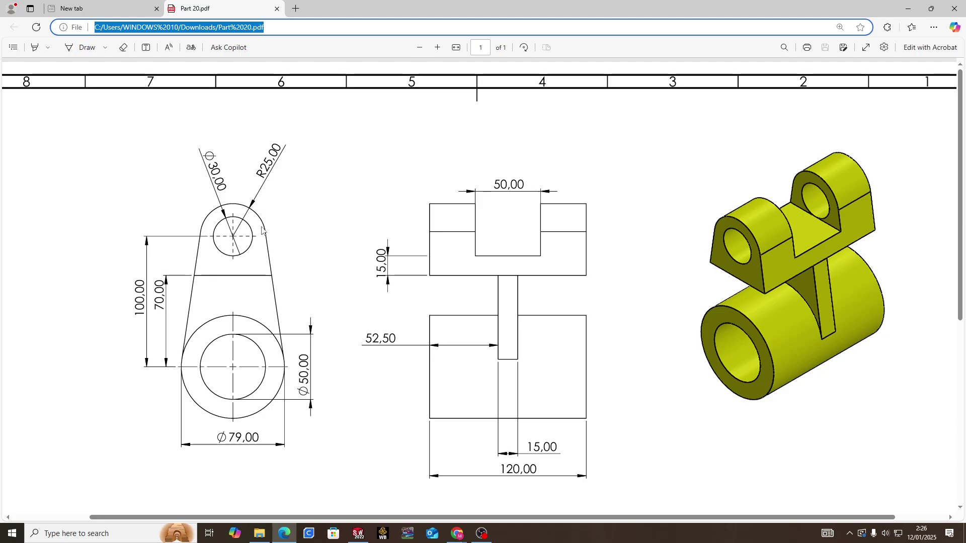
- Sketch two slanted lines, about 91 mm long on the left, joining each side of the upper outer circle to the tube's outer edge
{"action": "key", "text": "alt+Tab"}
{"action": "scroll", "coordinate": [519, 244], "scroll_direction": "down", "scroll_amount": 3}
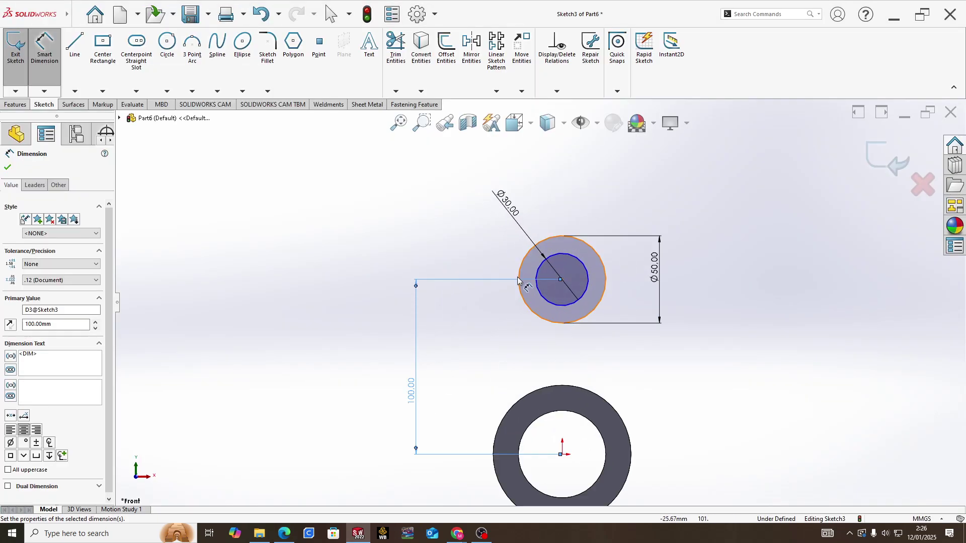
{"action": "left_click", "coordinate": [75, 48]}
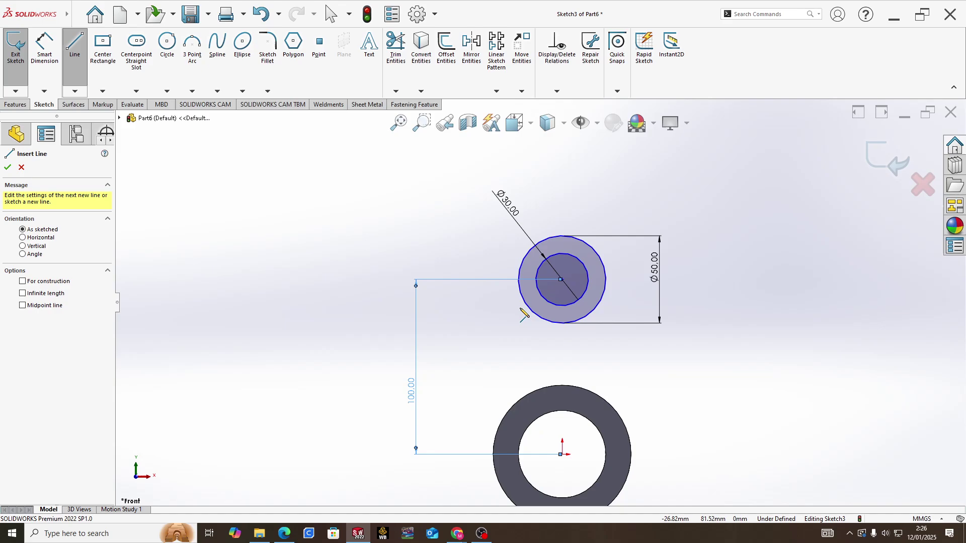
{"action": "left_click", "coordinate": [519, 268]}
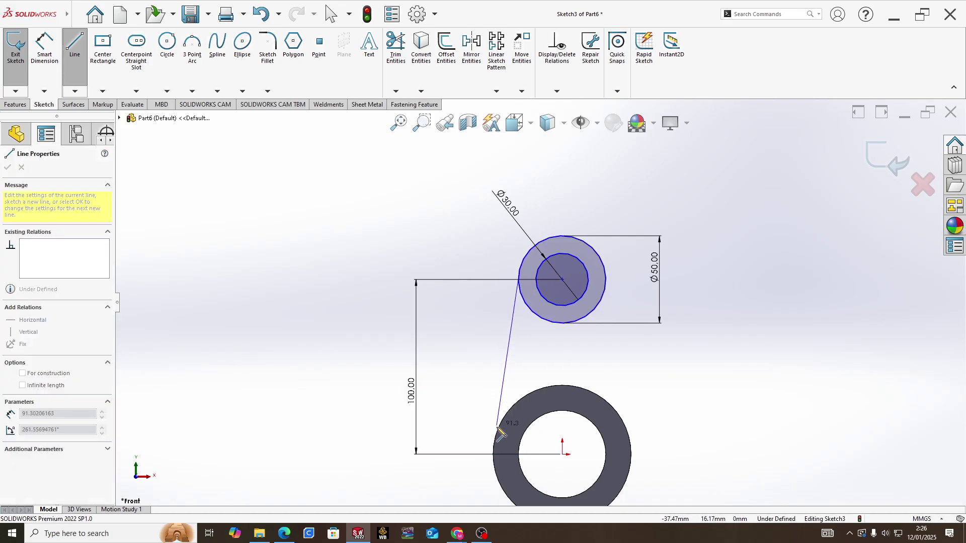
{"action": "left_click", "coordinate": [498, 429]}
{"action": "key", "text": "Escape"}
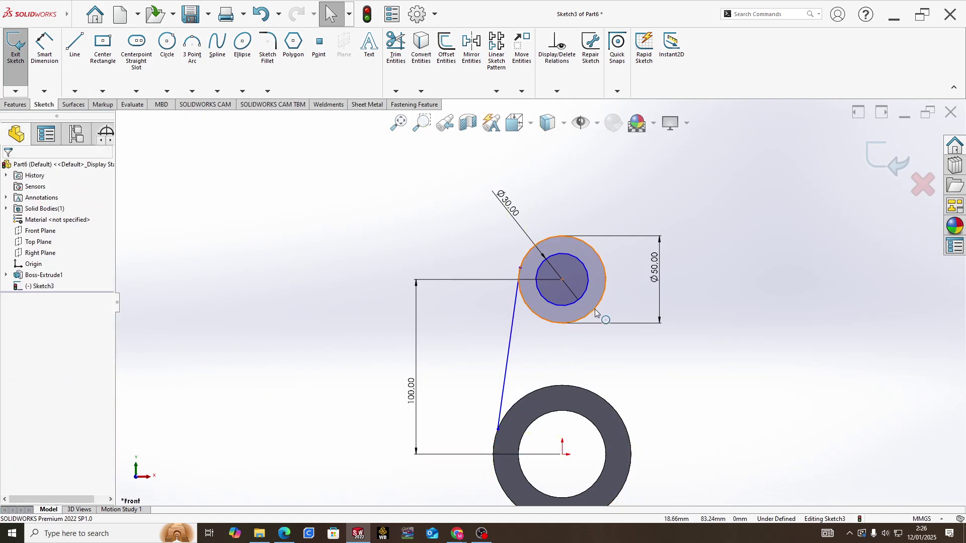
{"action": "key", "text": "Return"}
{"action": "left_click", "coordinate": [605, 277]}
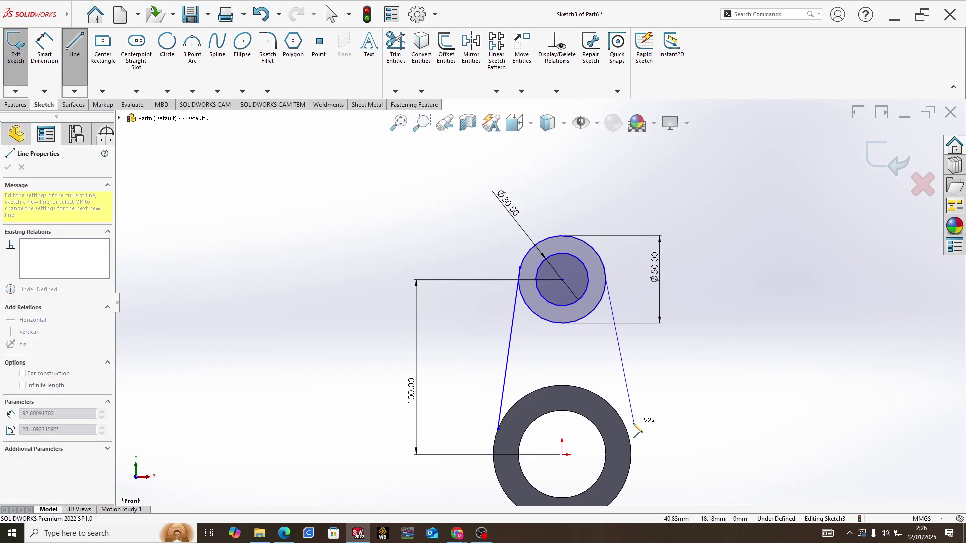
{"action": "left_click", "coordinate": [627, 430]}
{"action": "key", "text": "Escape"}
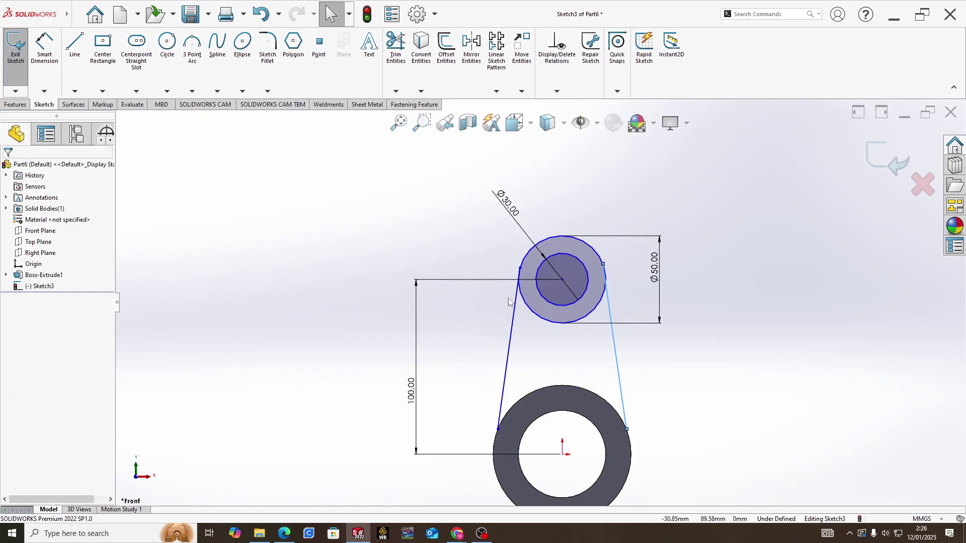
- Make the left slanted line tangent to the upper outer circle and to the tube's outer edge
{"action": "left_click", "coordinate": [513, 314]}
{"action": "left_click", "coordinate": [524, 259], "text": "ctrl"}
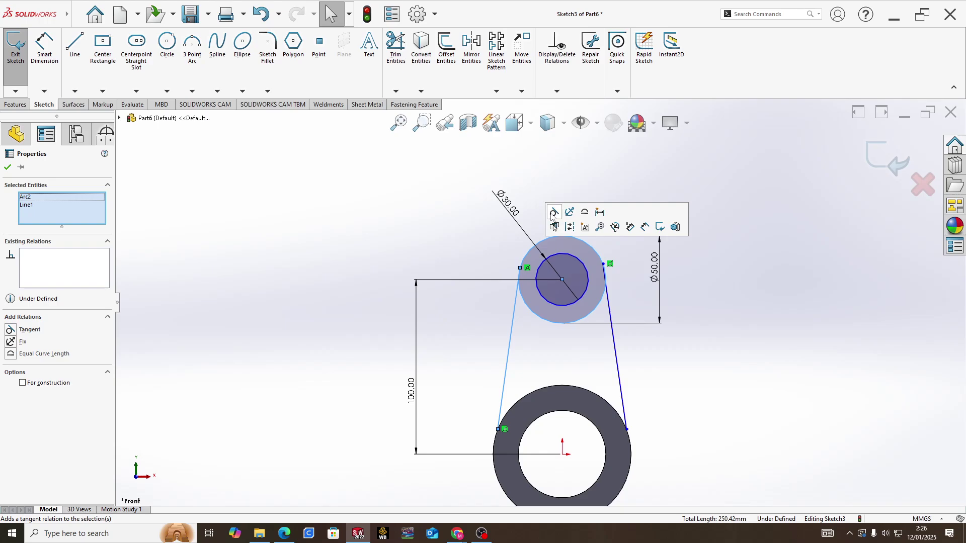
{"action": "left_click", "coordinate": [553, 213]}
{"action": "left_click", "coordinate": [483, 366]}
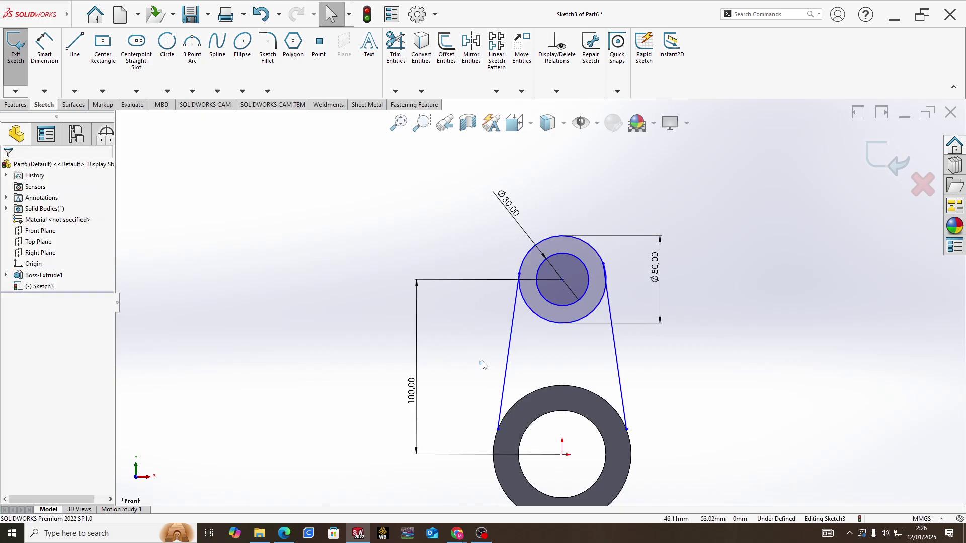
{"action": "left_click", "coordinate": [500, 387]}
{"action": "left_click", "coordinate": [496, 442], "text": "ctrl"}
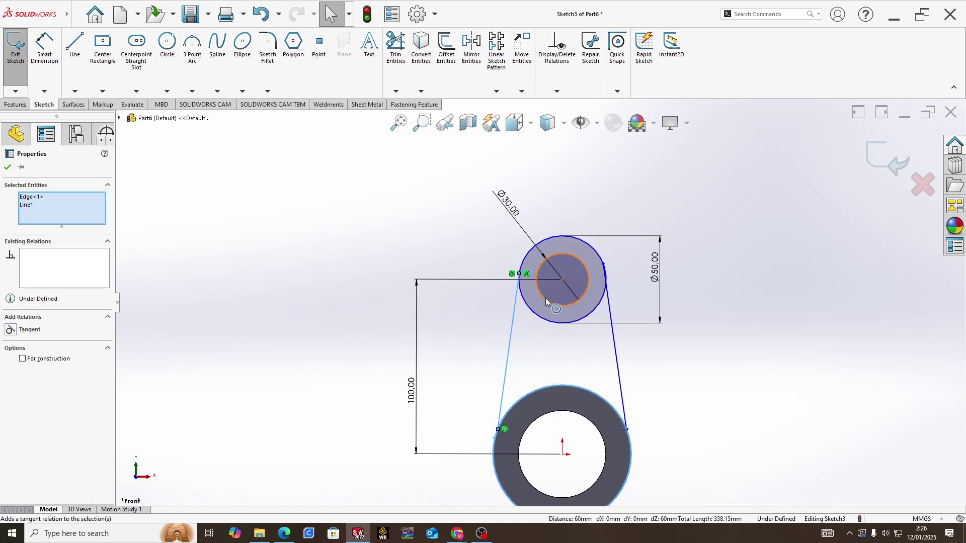
{"action": "left_click", "coordinate": [481, 433]}
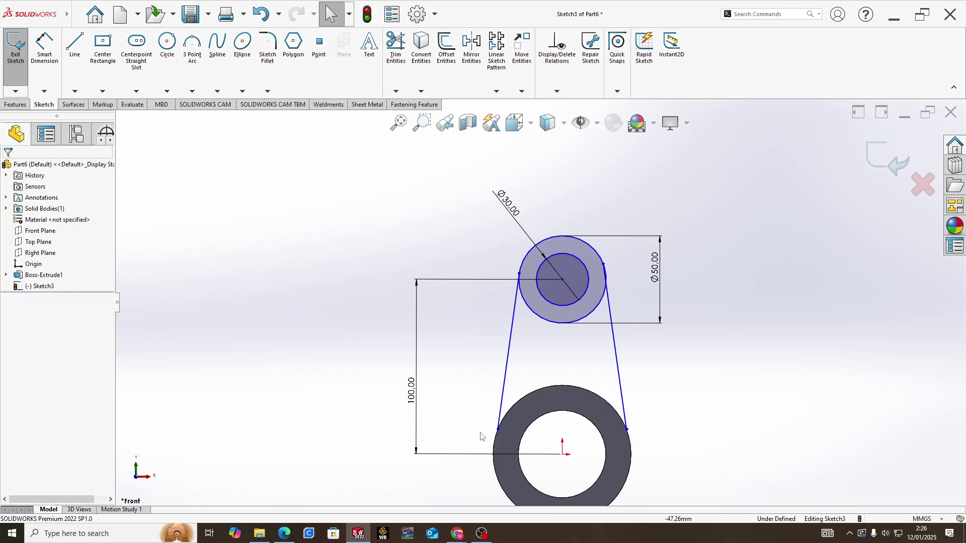
{"action": "left_click", "coordinate": [493, 442]}
{"action": "left_click", "coordinate": [501, 409], "text": "ctrl"}
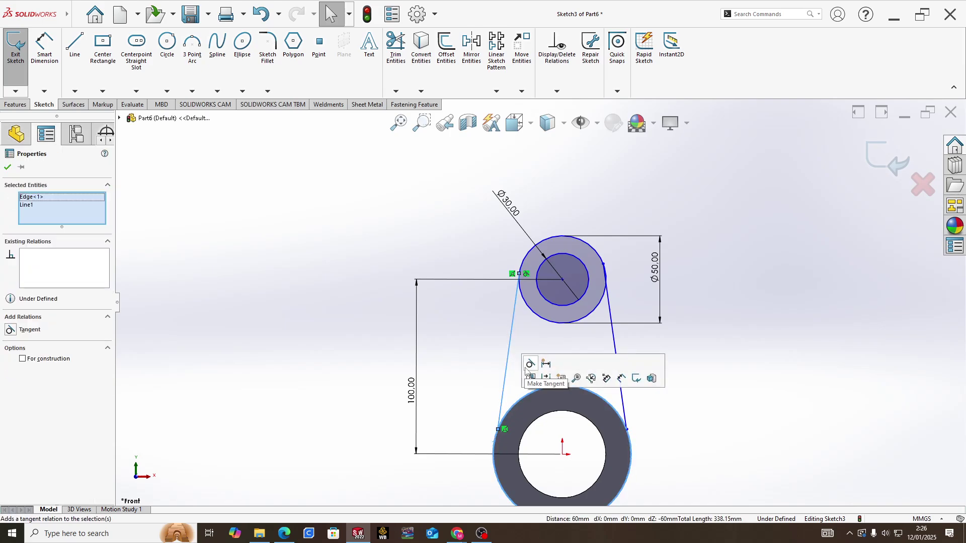
{"action": "left_click", "coordinate": [529, 364]}
{"action": "left_click", "coordinate": [669, 313]}
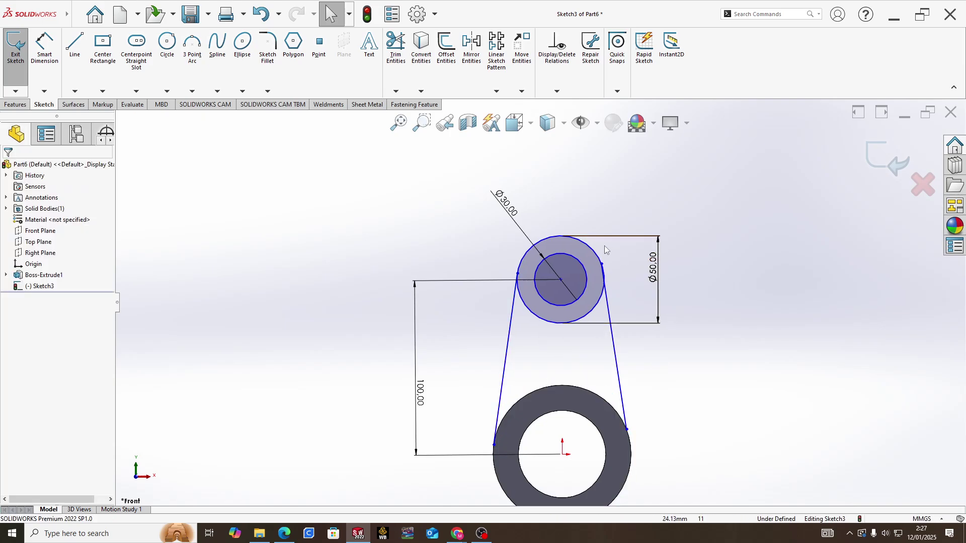
- Make the right slanted line tangent to the upper outer circle and to the tube's outer edge
{"action": "left_click", "coordinate": [591, 254]}
{"action": "left_click", "coordinate": [610, 315], "text": "ctrl"}
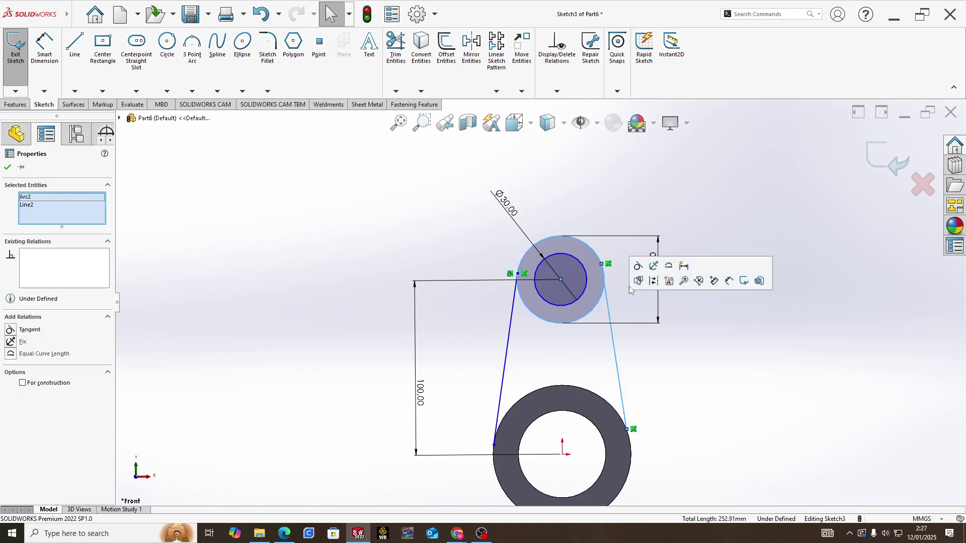
{"action": "left_click", "coordinate": [638, 266]}
{"action": "left_click", "coordinate": [631, 367]}
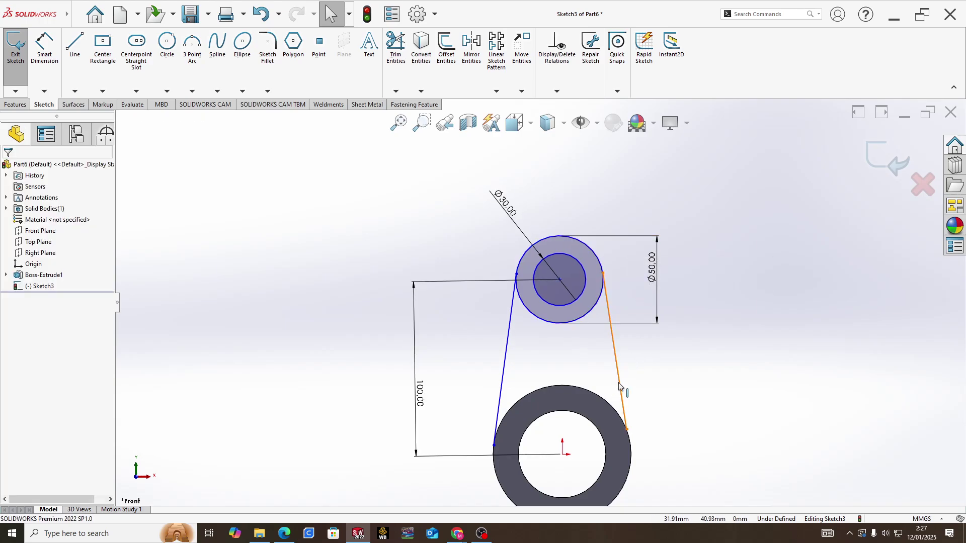
{"action": "left_click", "coordinate": [627, 411]}
{"action": "left_click", "coordinate": [631, 448], "text": "ctrl"}
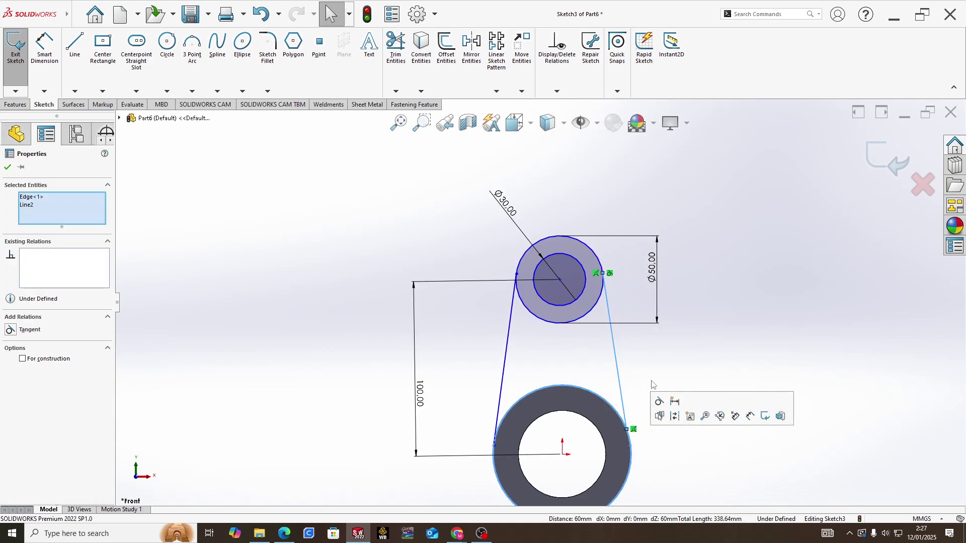
{"action": "left_click", "coordinate": [659, 401]}
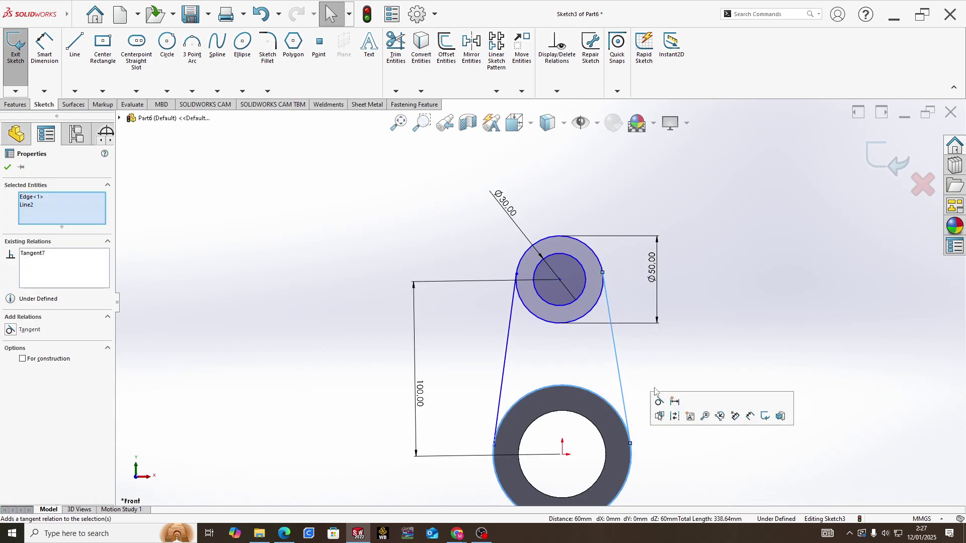
- Add a vertical relation between the upper circles' centre and the origin
{"action": "left_click", "coordinate": [559, 280]}
{"action": "left_click", "coordinate": [563, 454], "text": "ctrl"}
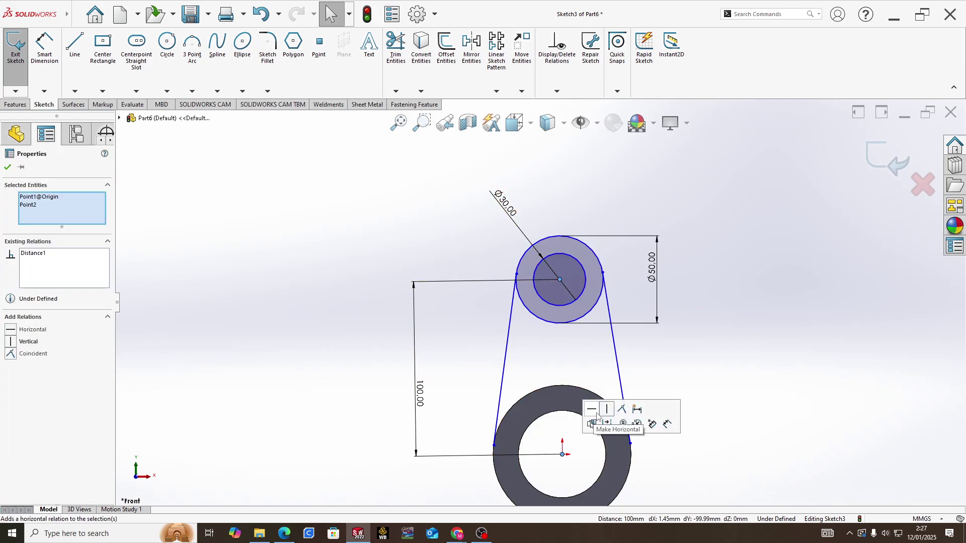
{"action": "left_click", "coordinate": [607, 411]}
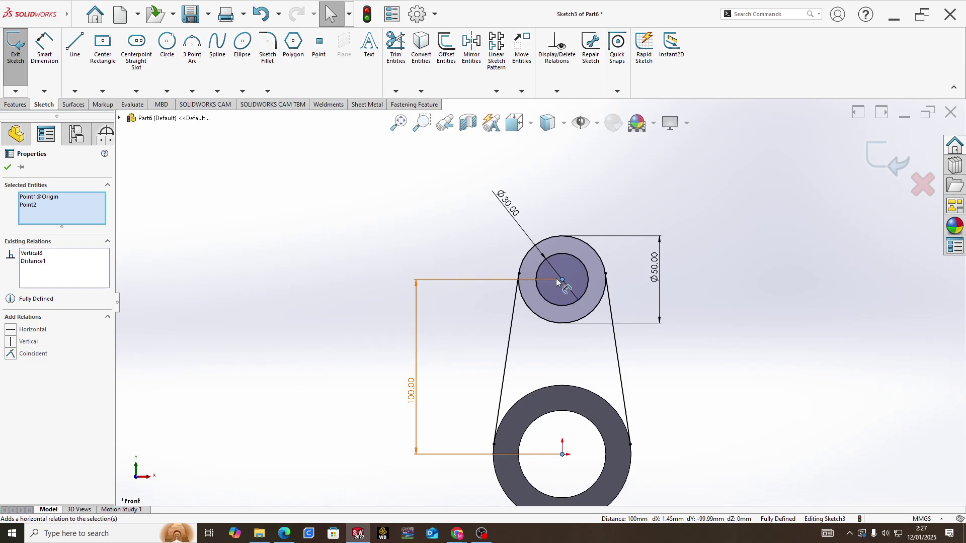
- Sketch a horizontal line about 61 mm long between the two tangent lines, about 65 mm above the origin
{"action": "scroll", "coordinate": [653, 359], "scroll_direction": "down", "scroll_amount": 1}
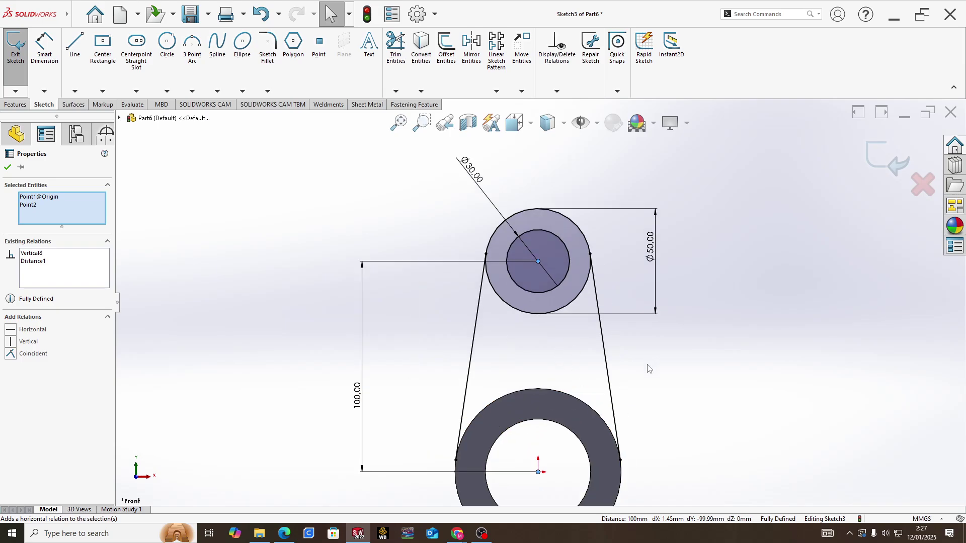
{"action": "key", "text": "l"}
{"action": "left_click", "coordinate": [474, 334]}
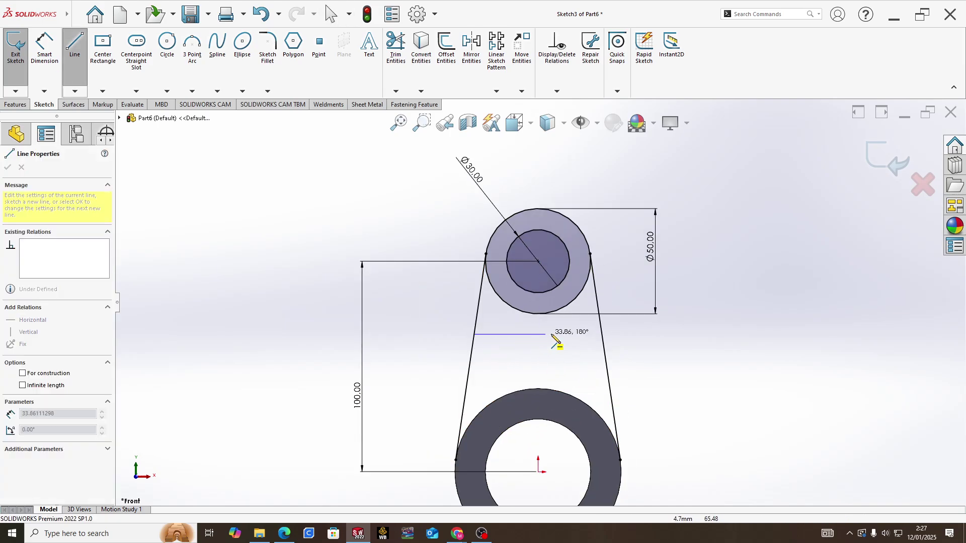
{"action": "left_click", "coordinate": [602, 334]}
{"action": "key", "text": "Escape"}
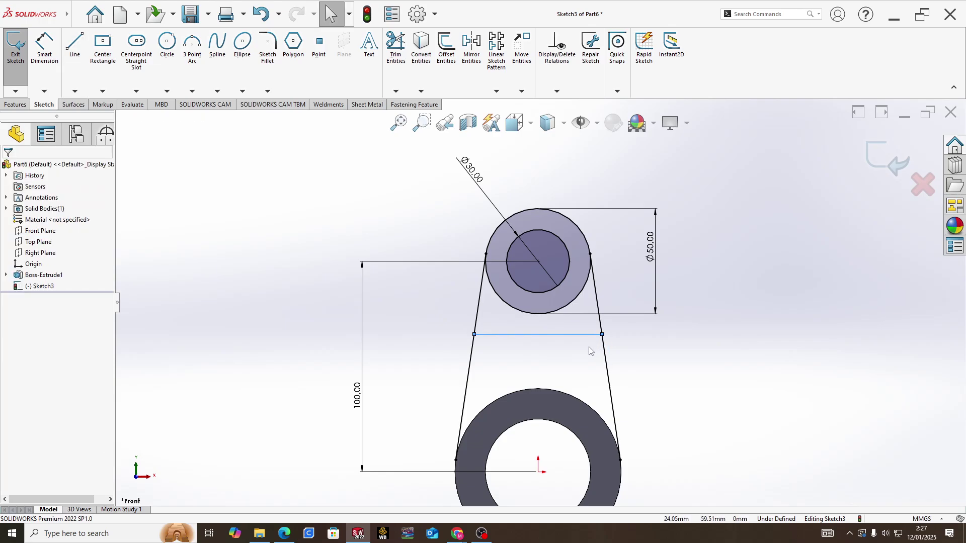
- Check the part drawing and dimension the horizontal line 70 mm above the origin
{"action": "key", "text": "alt+Tab"}
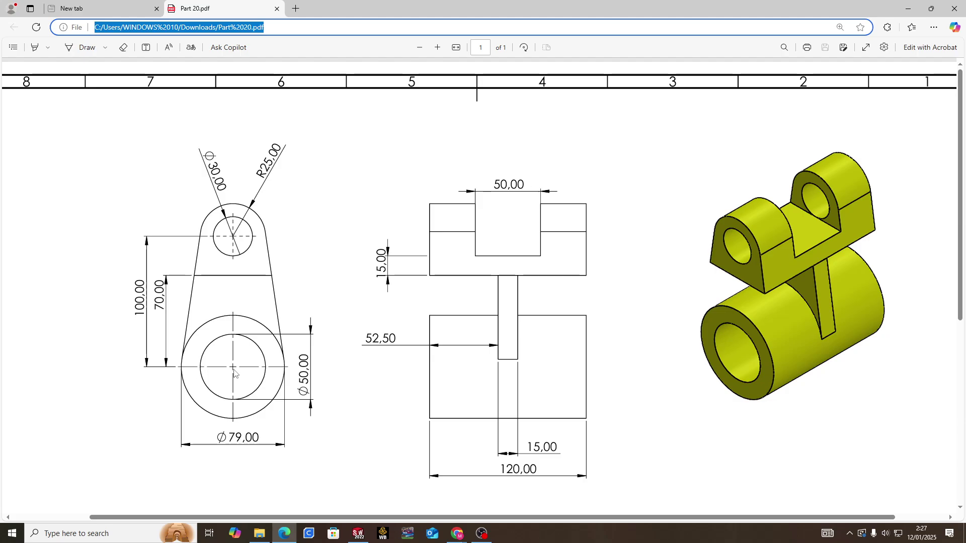
{"action": "key", "text": "alt+Tab"}
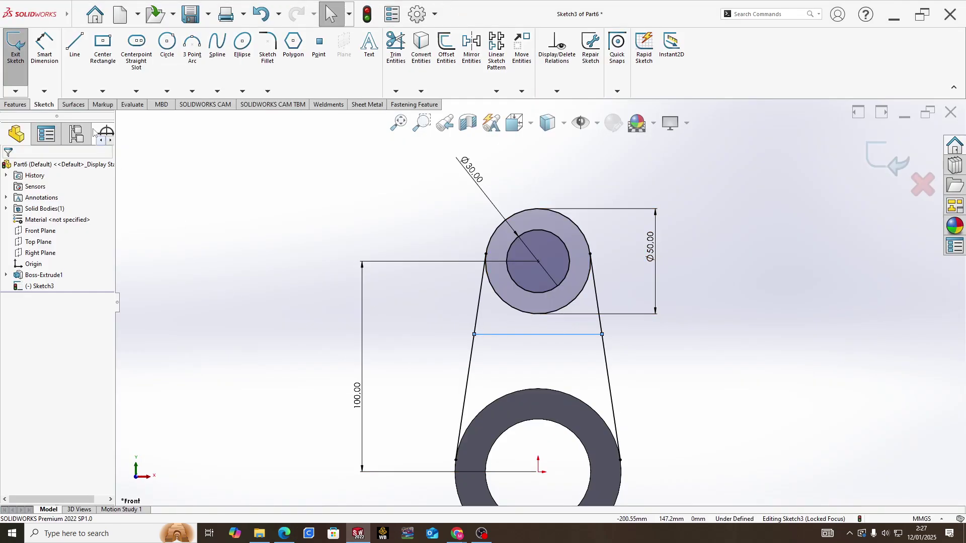
{"action": "left_click", "coordinate": [45, 48]}
{"action": "left_click", "coordinate": [541, 334]}
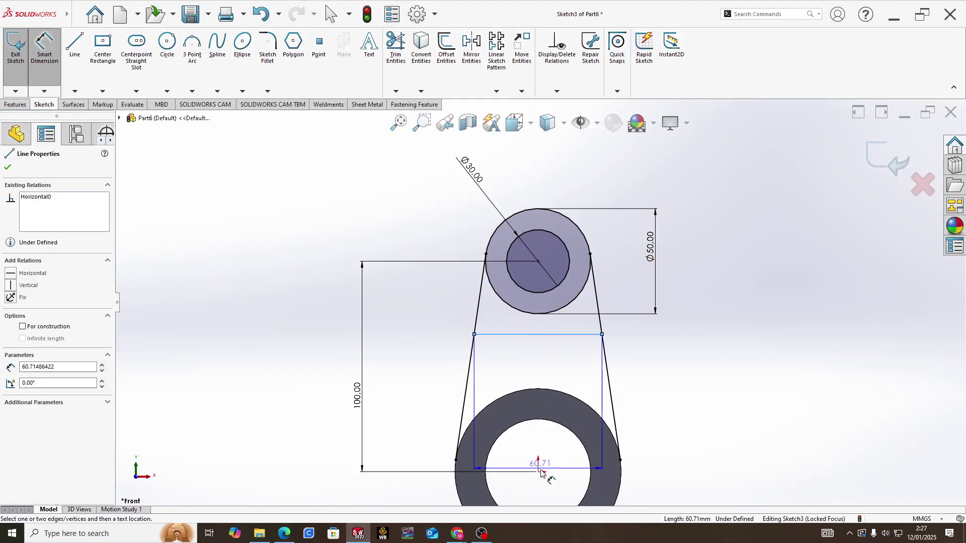
{"action": "left_click", "coordinate": [538, 471]}
{"action": "left_click", "coordinate": [719, 415]}
{"action": "type", "text": "70"}
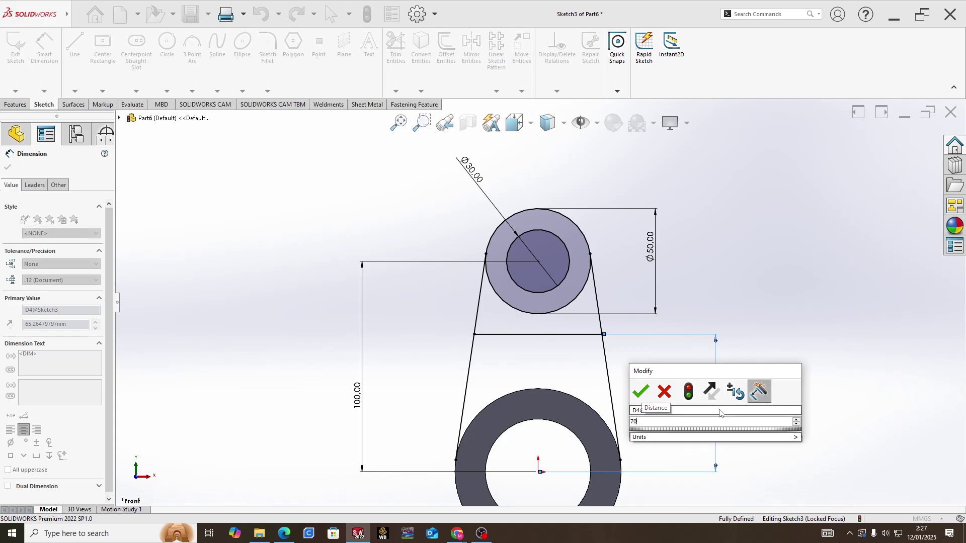
{"action": "key", "text": "Return"}
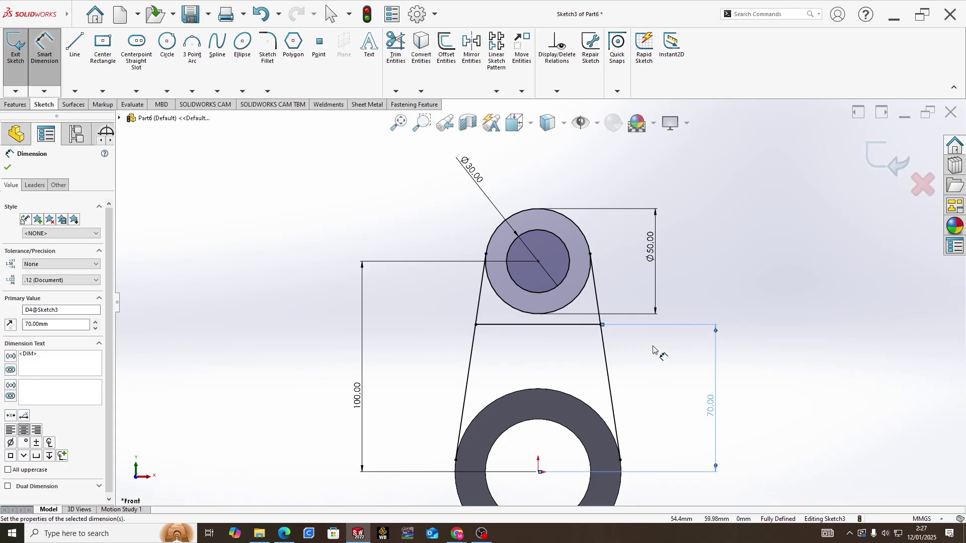
- Consult the part drawing, then trim both tangent lines below the horizontal line and the lower arc of the 50 mm circle
{"action": "scroll", "coordinate": [653, 349], "scroll_direction": "up", "scroll_amount": 2}
{"action": "key", "text": "alt+Tab"}
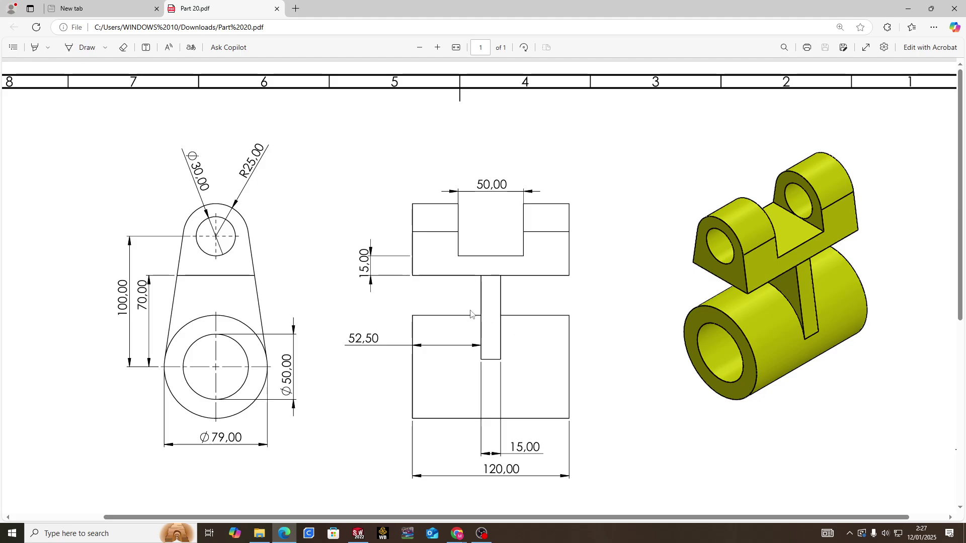
{"action": "key", "text": "alt+Tab"}
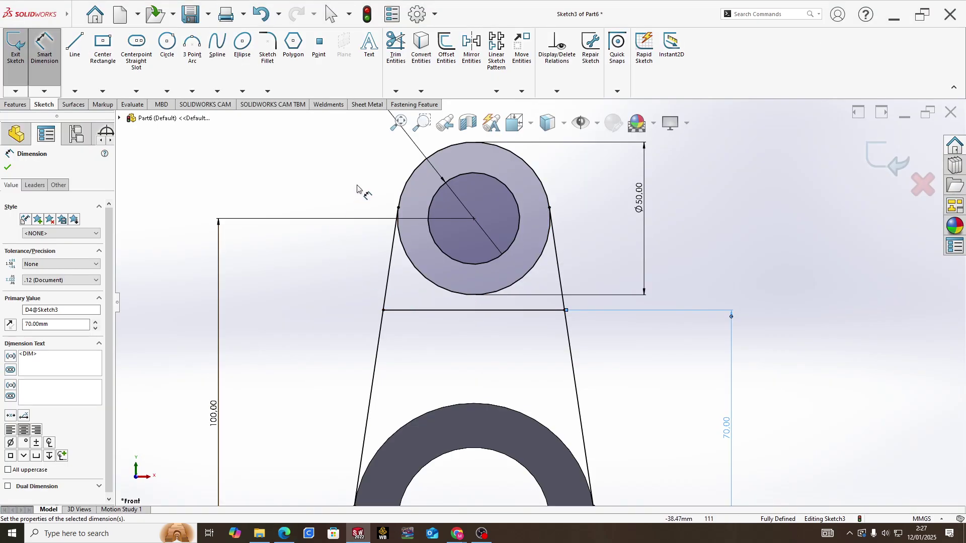
{"action": "left_click", "coordinate": [395, 48]}
{"action": "mouse_move", "coordinate": [372, 350]}
{"action": "left_mouse_down"}
{"action": "mouse_move", "coordinate": [560, 351]}
{"action": "mouse_move", "coordinate": [541, 351]}
{"action": "left_mouse_up"}
{"action": "scroll", "coordinate": [539, 302], "scroll_direction": "up", "scroll_amount": 5}
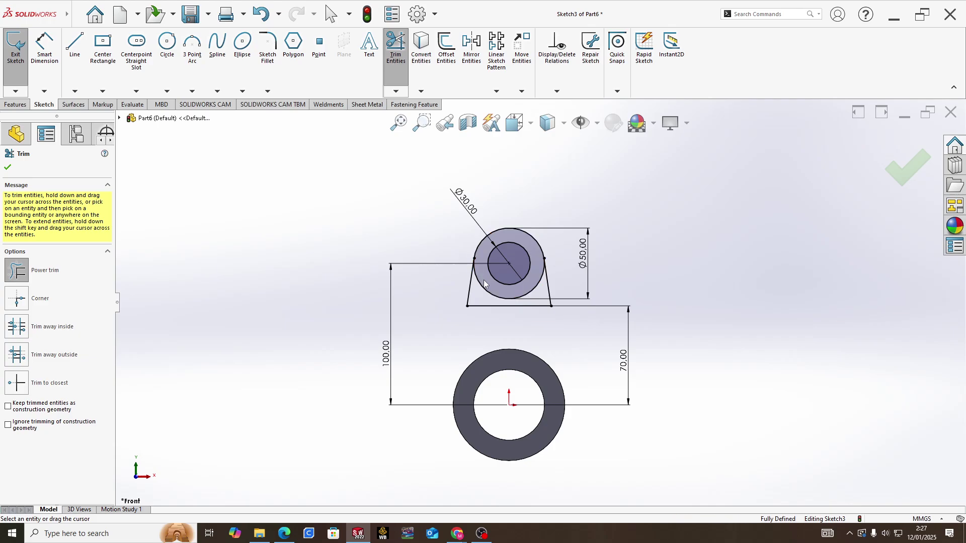
{"action": "left_click_drag", "start_coordinate": [484, 288], "coordinate": [485, 291]}
- Extrude the lug profile 120 mm symmetrically about its mid plane, merged, checking the length on the part drawing, and return to the drawing
{"action": "middle_click_drag", "start_coordinate": [495, 296], "coordinate": [513, 301]}
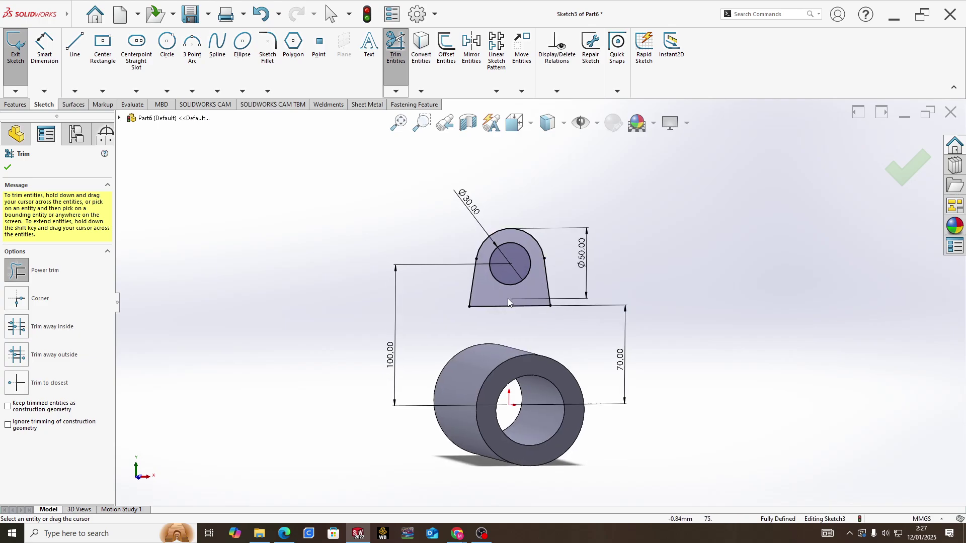
{"action": "left_click", "coordinate": [15, 104]}
{"action": "left_click", "coordinate": [18, 46]}
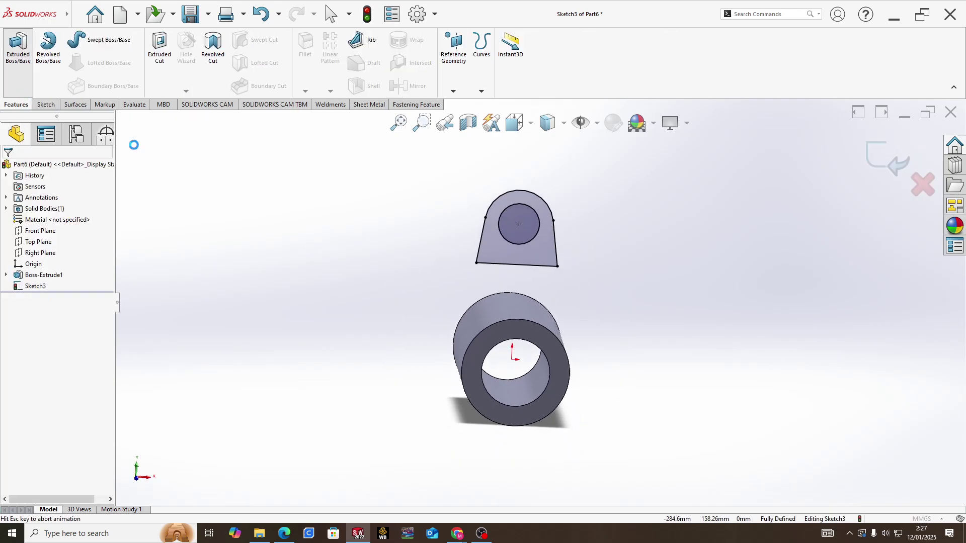
{"action": "key", "text": "alt+Tab"}
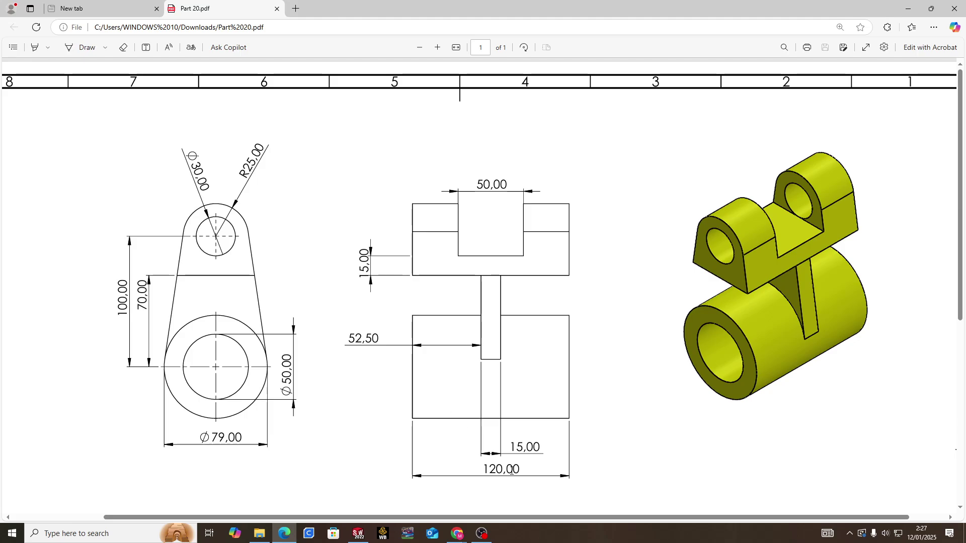
{"action": "key", "text": "alt+Tab"}
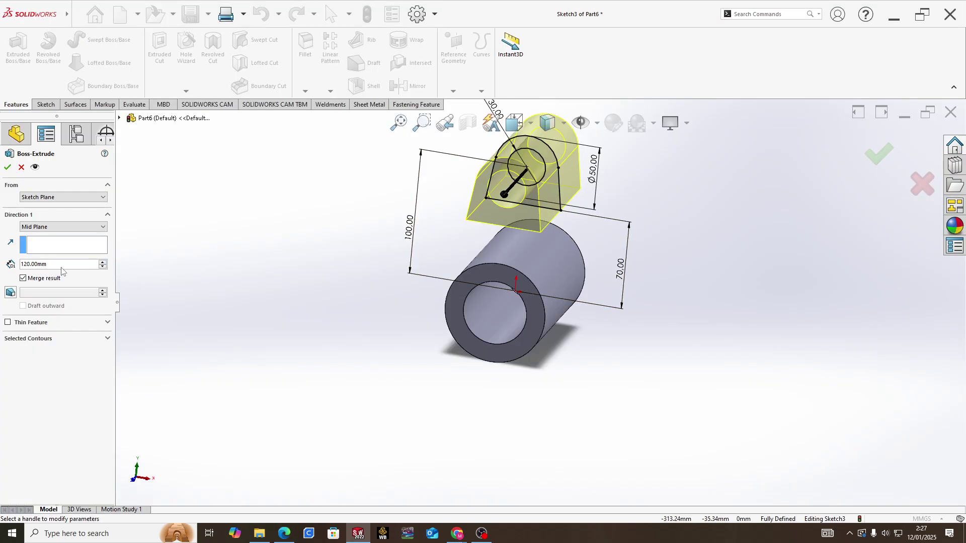
{"action": "left_click", "coordinate": [8, 167]}
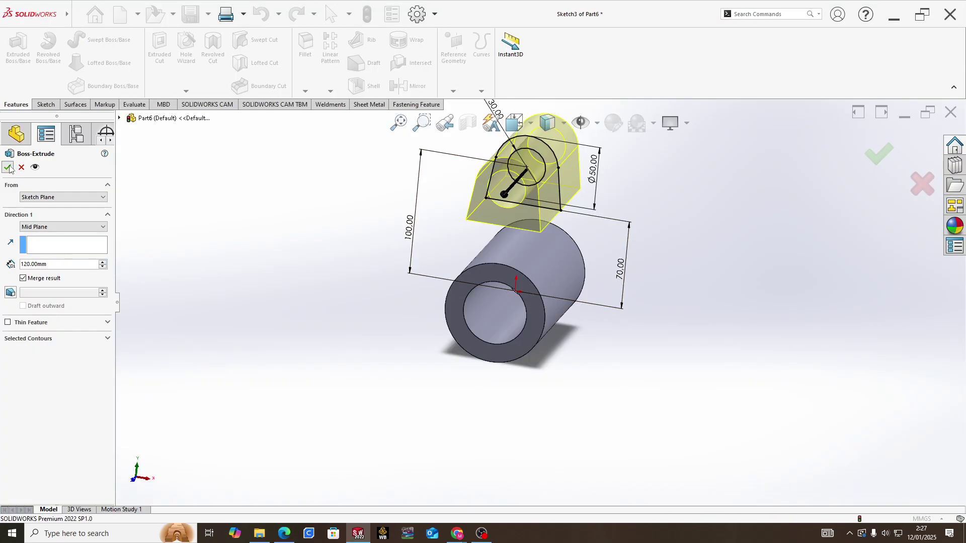
{"action": "mouse_move", "coordinate": [500, 350]}
{"action": "middle_mouse_down"}
{"action": "mouse_move", "coordinate": [584, 235]}
{"action": "mouse_move", "coordinate": [599, 290]}
{"action": "mouse_move", "coordinate": [603, 270]}
{"action": "mouse_move", "coordinate": [602, 302]}
{"action": "middle_mouse_up"}
{"action": "key", "text": "alt+Tab"}
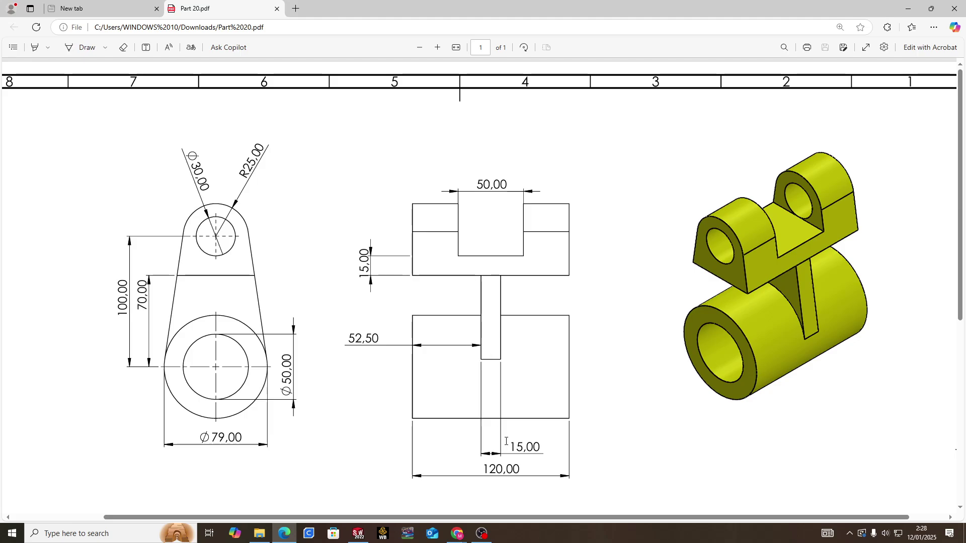
- Sketch on the Front Plane two lines, each about 63 mm long, from the lug's lower corners to the cylinder's outer circle
{"action": "key", "text": "alt+Tab"}
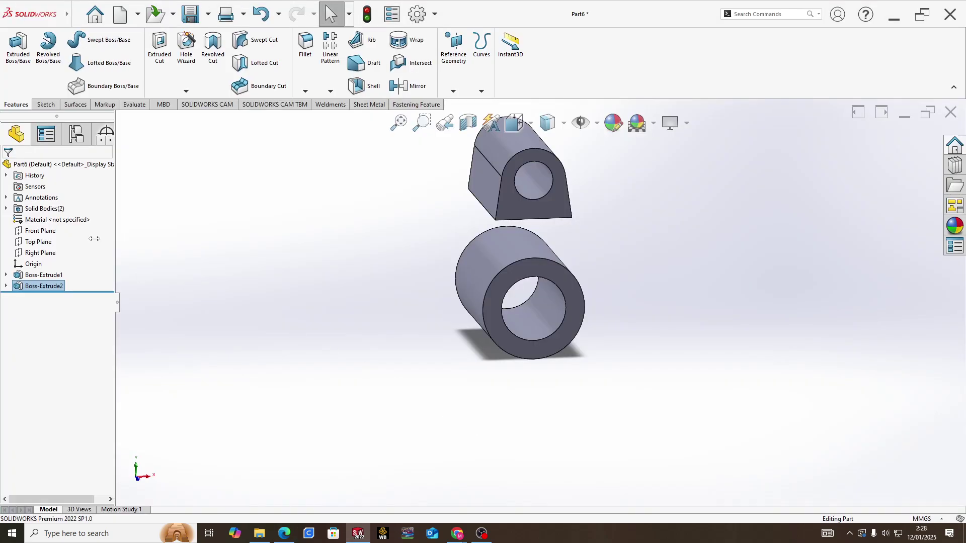
{"action": "right_click", "coordinate": [39, 236]}
{"action": "left_click", "coordinate": [54, 215]}
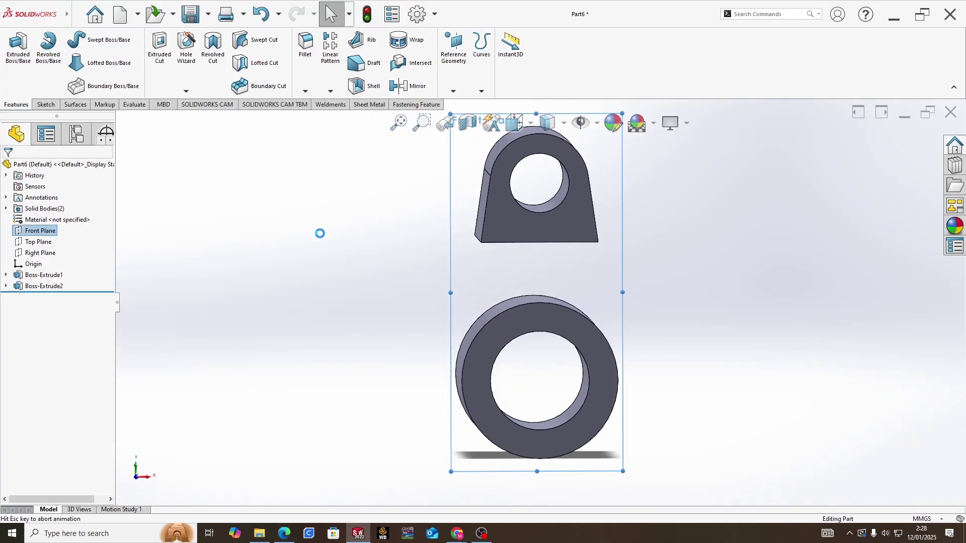
{"action": "key", "text": "l"}
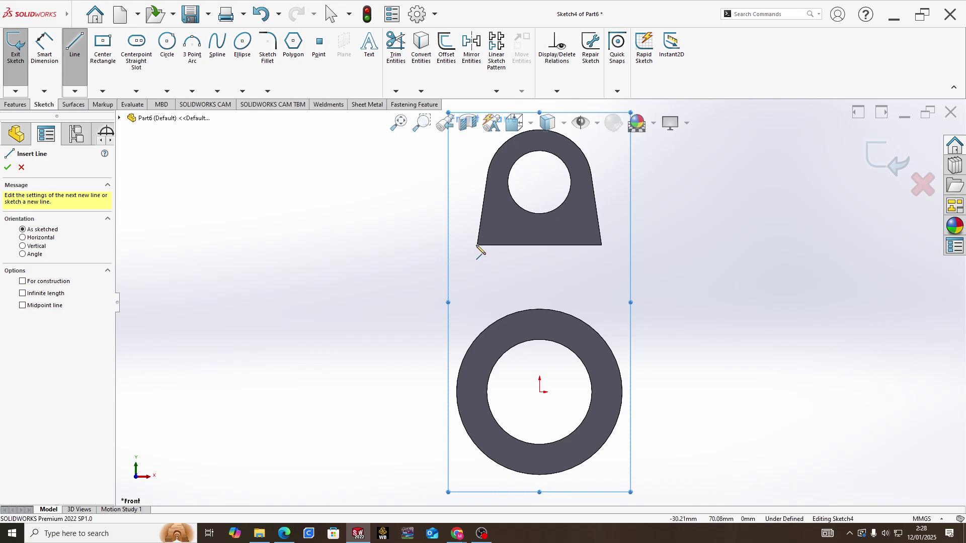
{"action": "left_click", "coordinate": [477, 245]}
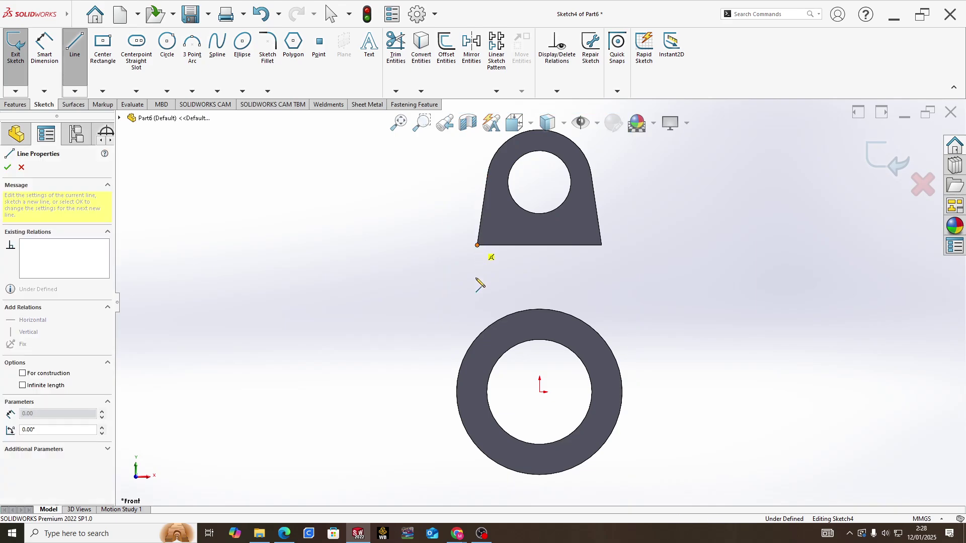
{"action": "left_click", "coordinate": [458, 376]}
{"action": "key", "text": "Escape"}
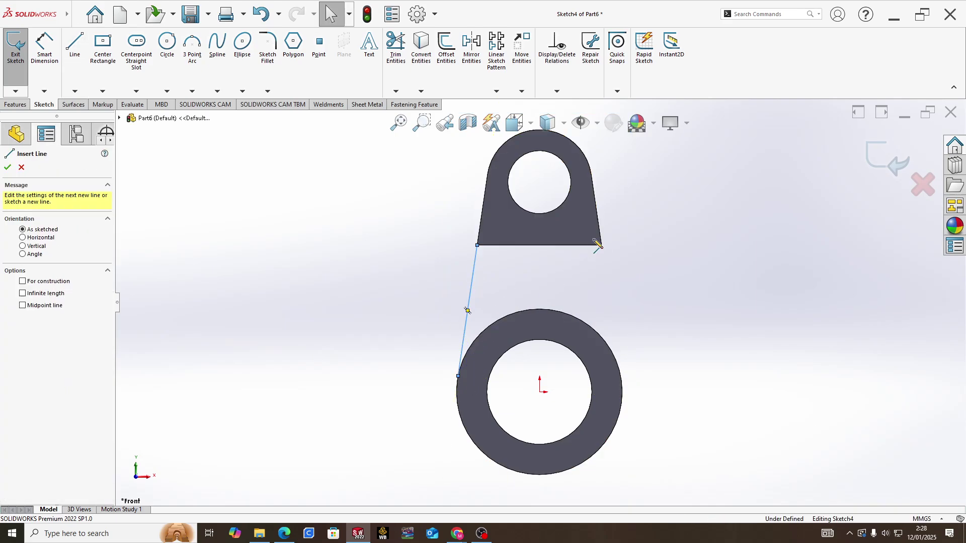
{"action": "left_click", "coordinate": [601, 246]}
{"action": "left_click", "coordinate": [623, 381]}
{"action": "key", "text": "Escape"}
{"action": "key", "text": "Escape"}
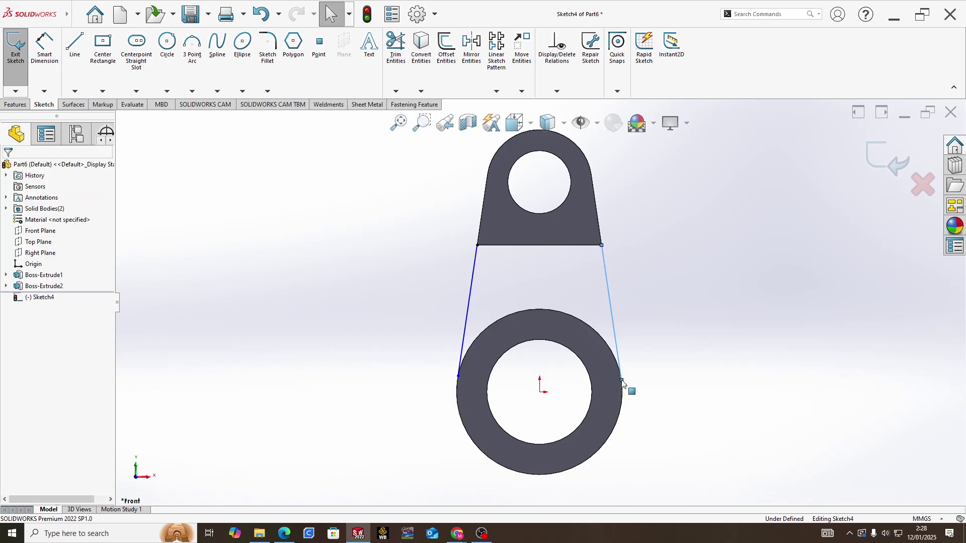
{"action": "left_click", "coordinate": [472, 292]}
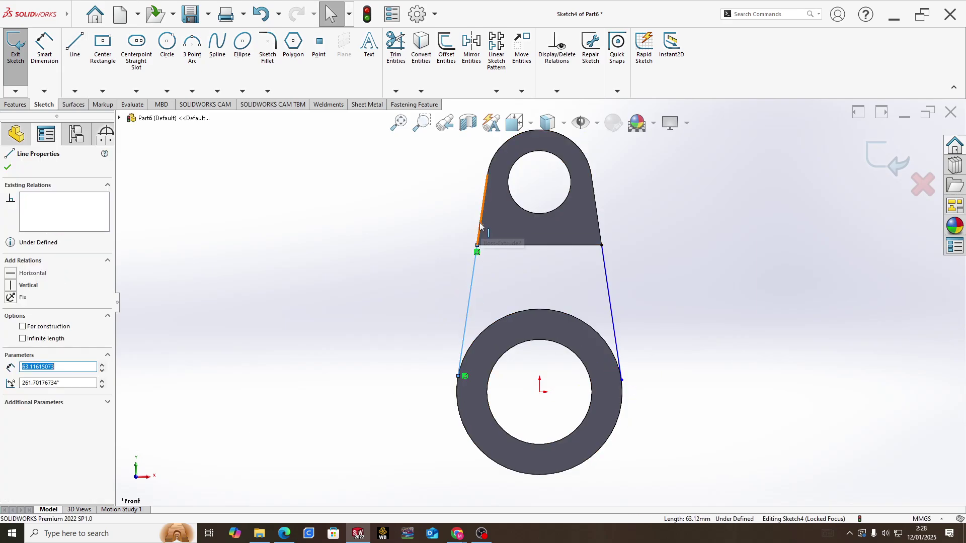
{"action": "left_click", "coordinate": [481, 221], "text": "ctrl"}
{"action": "left_click", "coordinate": [461, 253]}
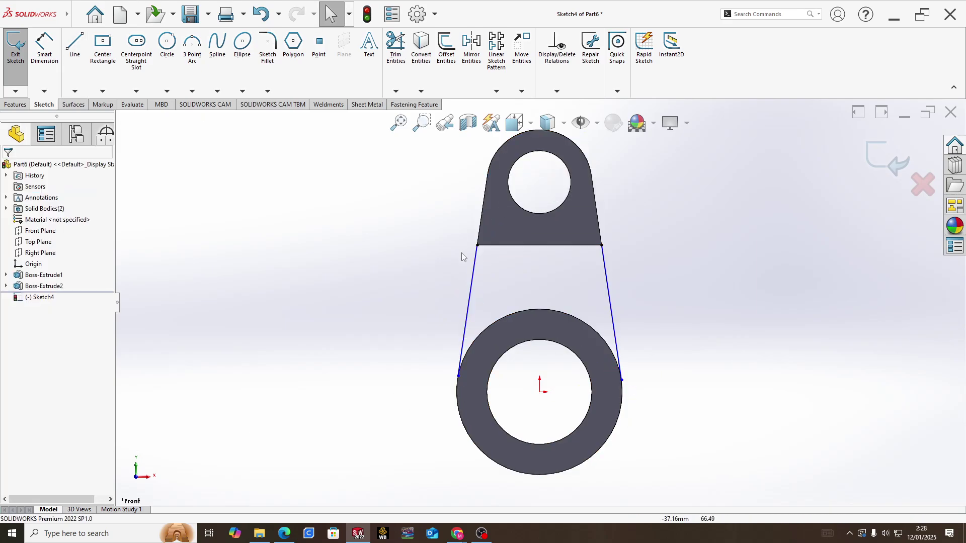
- Make both sloping lines tangent to the cylinder's outer circular edge
{"action": "left_click", "coordinate": [463, 342]}
{"action": "left_click", "coordinate": [474, 341], "text": "ctrl"}
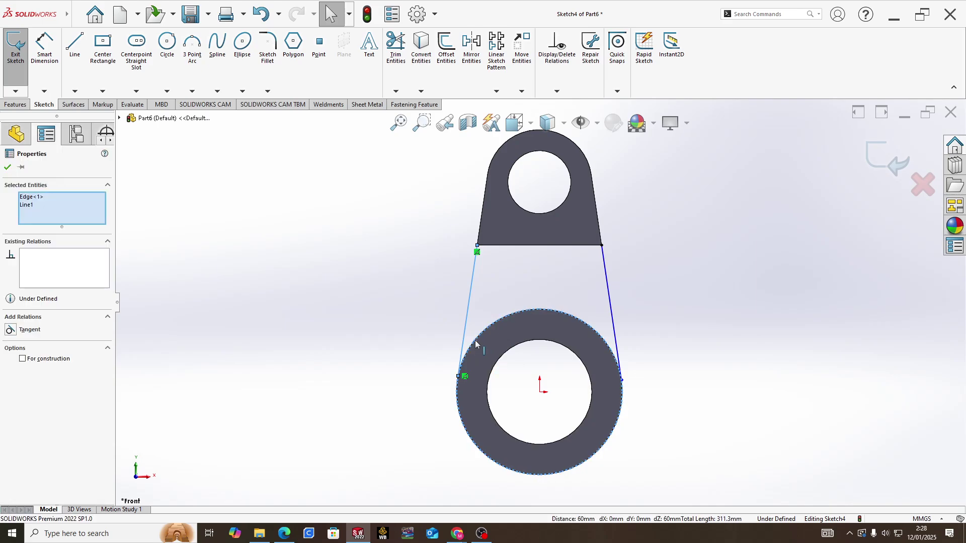
{"action": "left_click", "coordinate": [504, 297]}
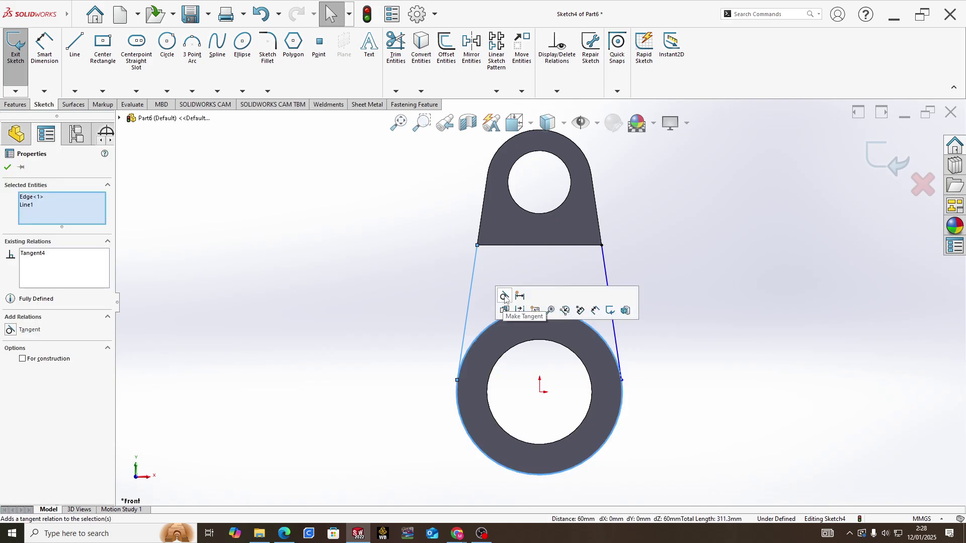
{"action": "left_click", "coordinate": [627, 362]}
{"action": "left_click", "coordinate": [612, 354]}
{"action": "left_click", "coordinate": [615, 342], "text": "ctrl"}
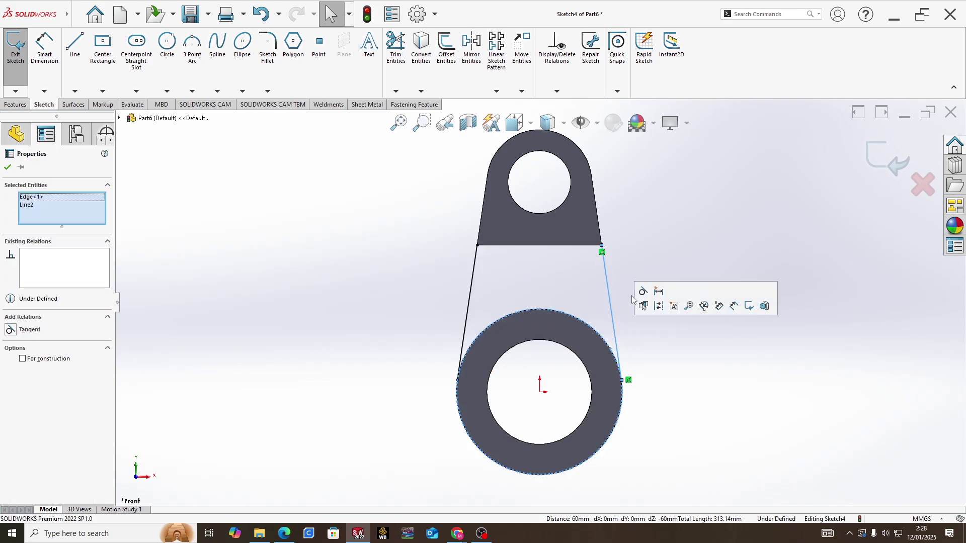
{"action": "left_click", "coordinate": [576, 294]}
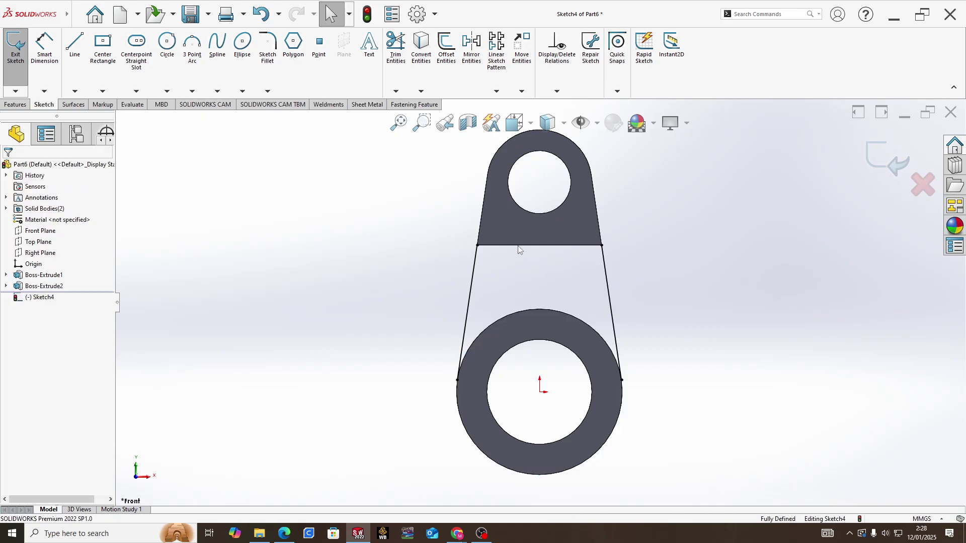
- Convert the lug's bottom edge and the cylinder's outer circle into the sketch, and trim away the circle's lower arc
{"action": "left_click", "coordinate": [421, 48]}
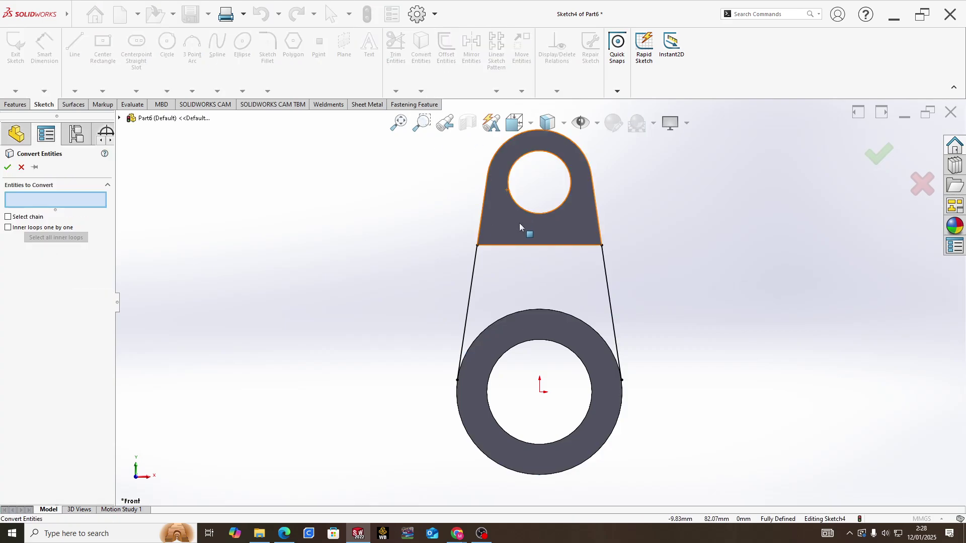
{"action": "left_click", "coordinate": [527, 245]}
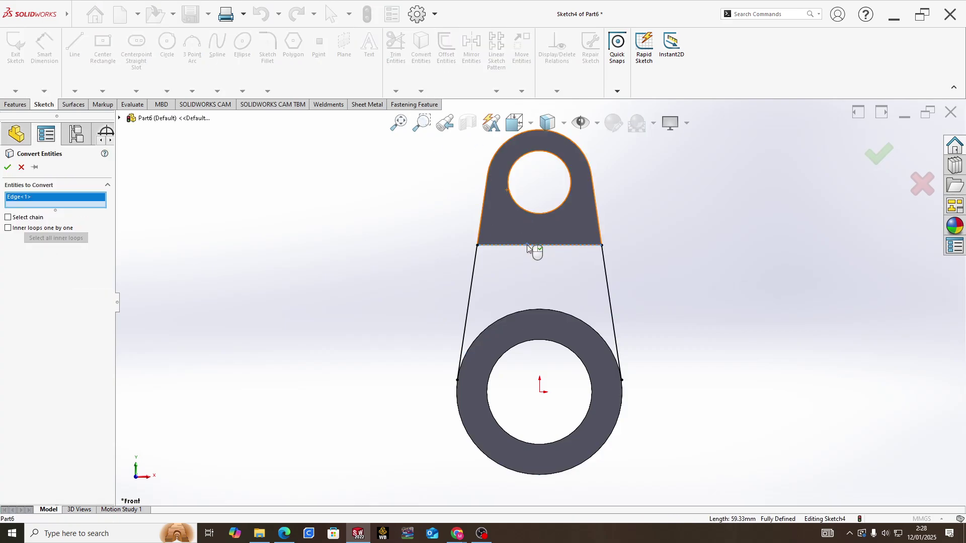
{"action": "left_click", "coordinate": [557, 313]}
{"action": "left_click", "coordinate": [9, 166]}
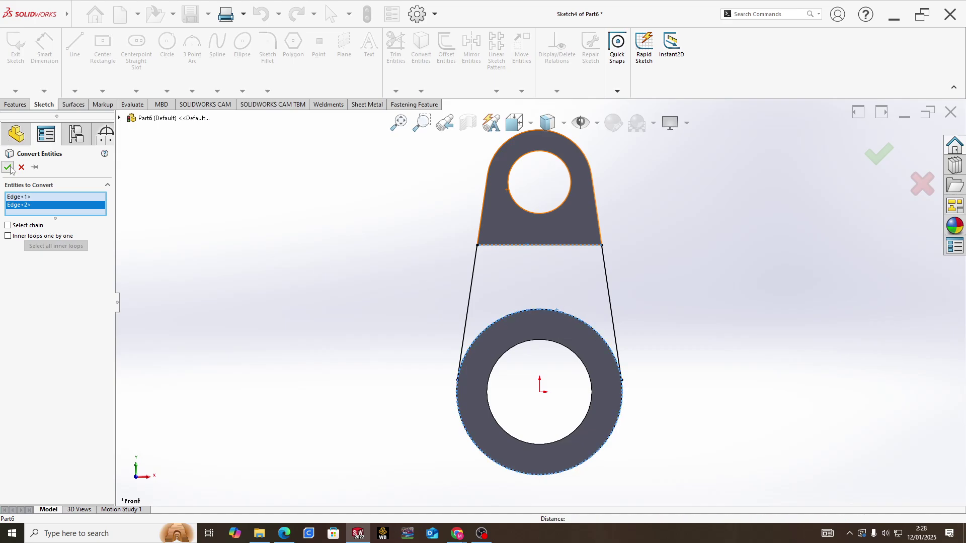
{"action": "left_click", "coordinate": [395, 47]}
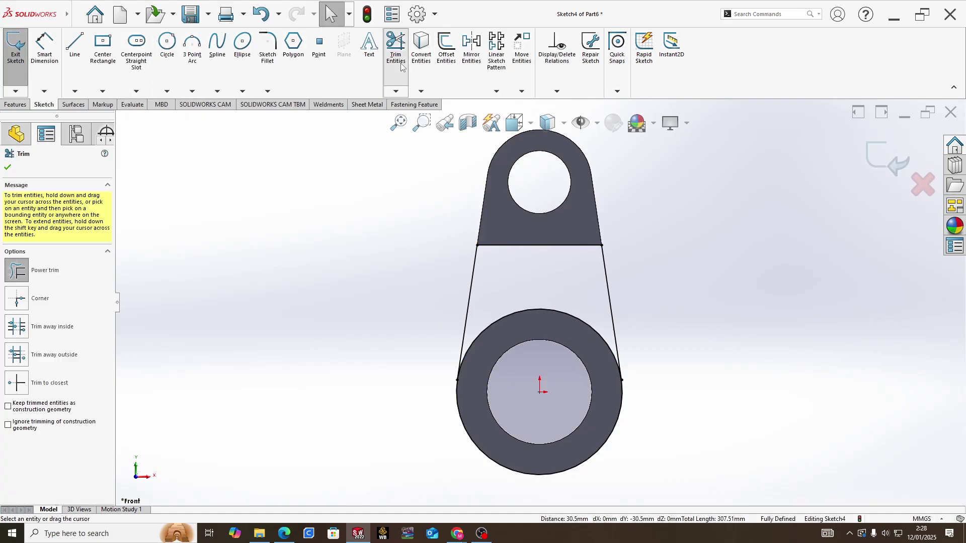
{"action": "left_click_drag", "start_coordinate": [461, 457], "coordinate": [511, 422]}
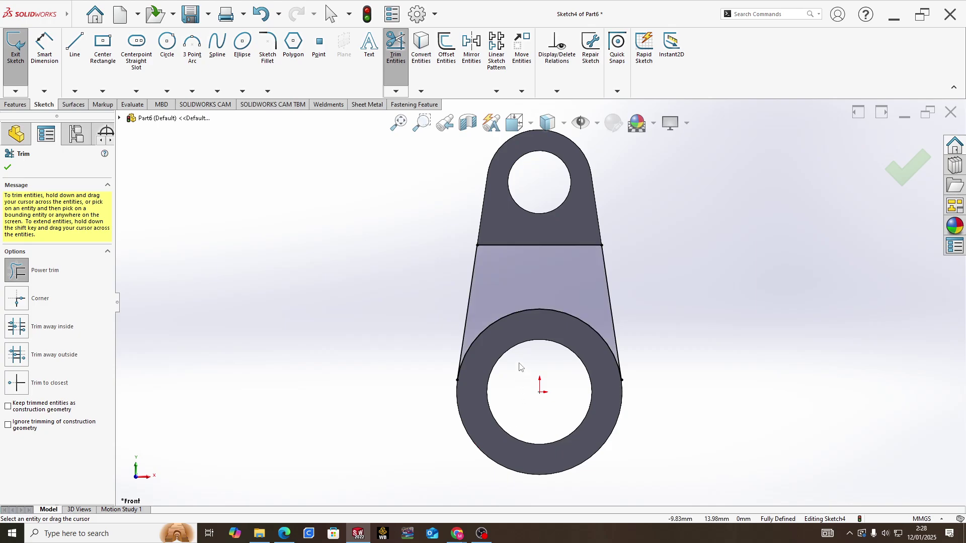
- Extrude the web profile 15 mm symmetrically about its mid plane, merged with the lug and cylinder
{"action": "middle_click_drag", "start_coordinate": [517, 366], "coordinate": [556, 391]}
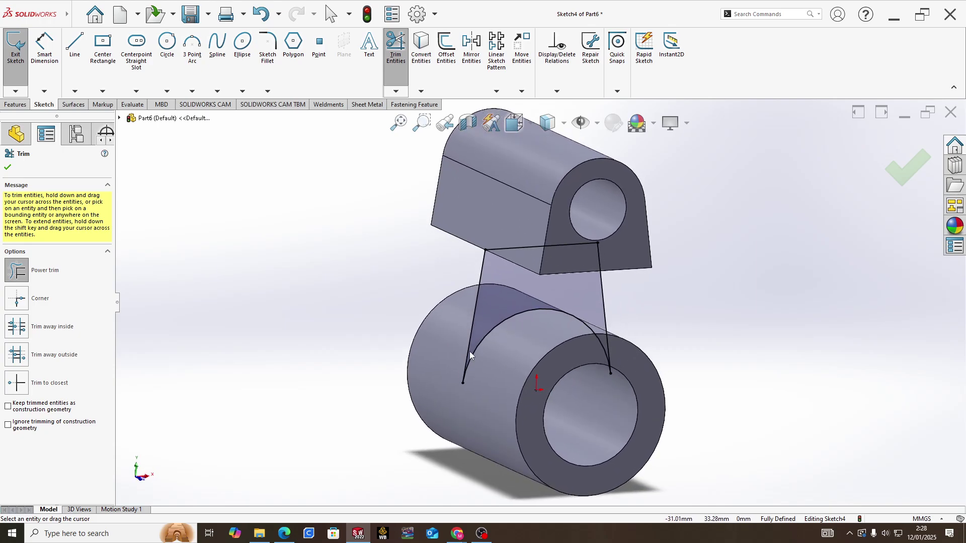
{"action": "left_click", "coordinate": [15, 105]}
{"action": "left_click", "coordinate": [18, 48]}
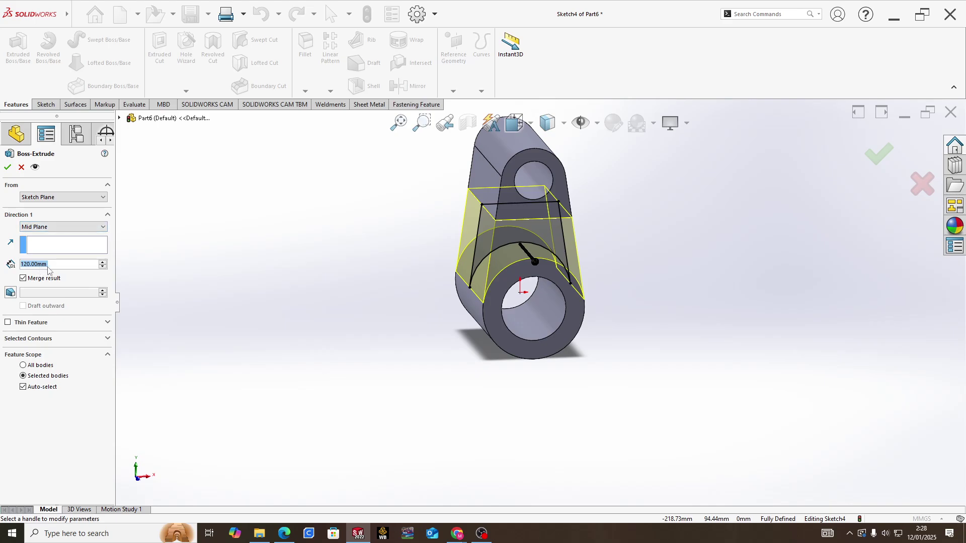
{"action": "type", "text": "15"}
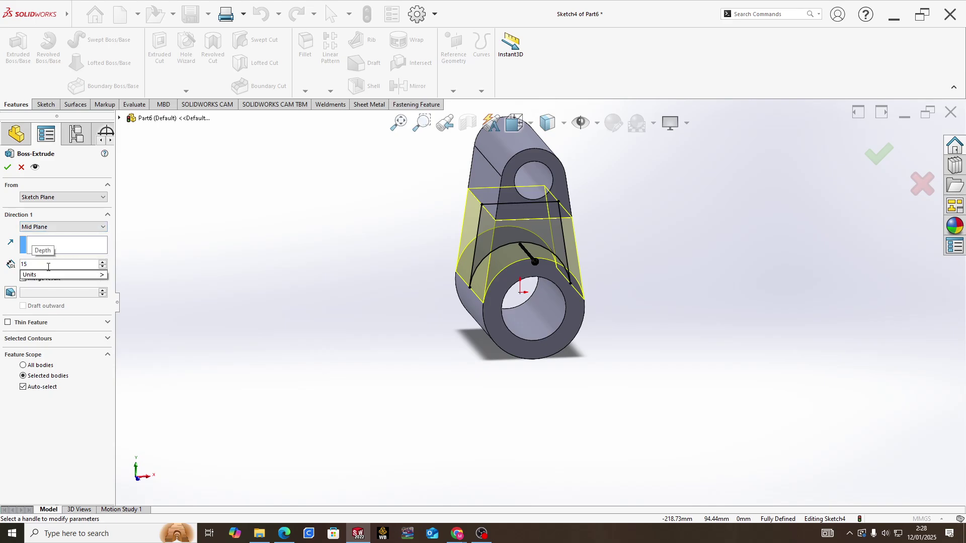
{"action": "key", "text": "Return"}
{"action": "left_click", "coordinate": [8, 168]}
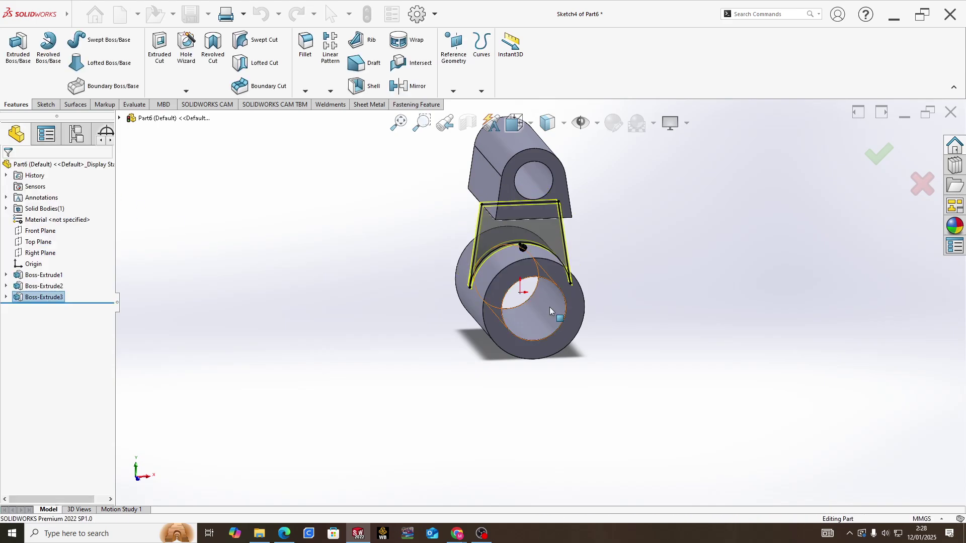
{"action": "mouse_move", "coordinate": [550, 307]}
{"action": "middle_mouse_down"}
{"action": "mouse_move", "coordinate": [605, 213]}
{"action": "mouse_move", "coordinate": [476, 261]}
{"action": "mouse_move", "coordinate": [525, 266]}
{"action": "middle_mouse_up"}
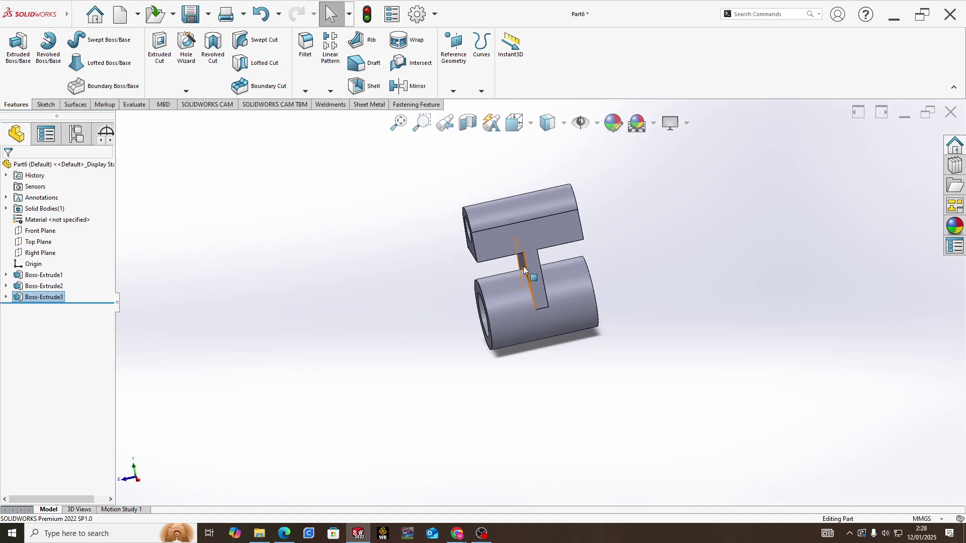
- Check the part drawing, then sketch a centre rectangle on the Right Plane within the lug, centred about 93.5 mm above the origin
{"action": "key", "text": "alt+Tab"}
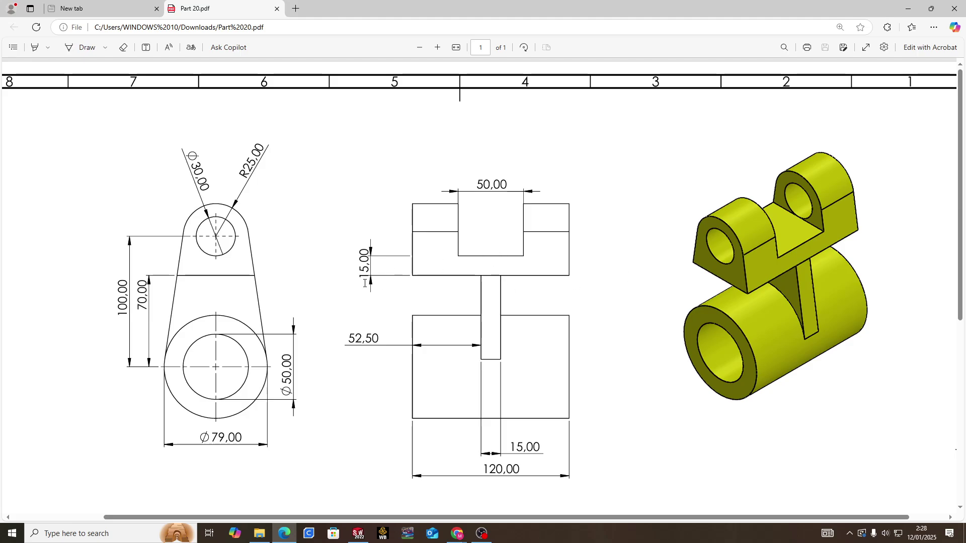
{"action": "key", "text": "alt+Tab"}
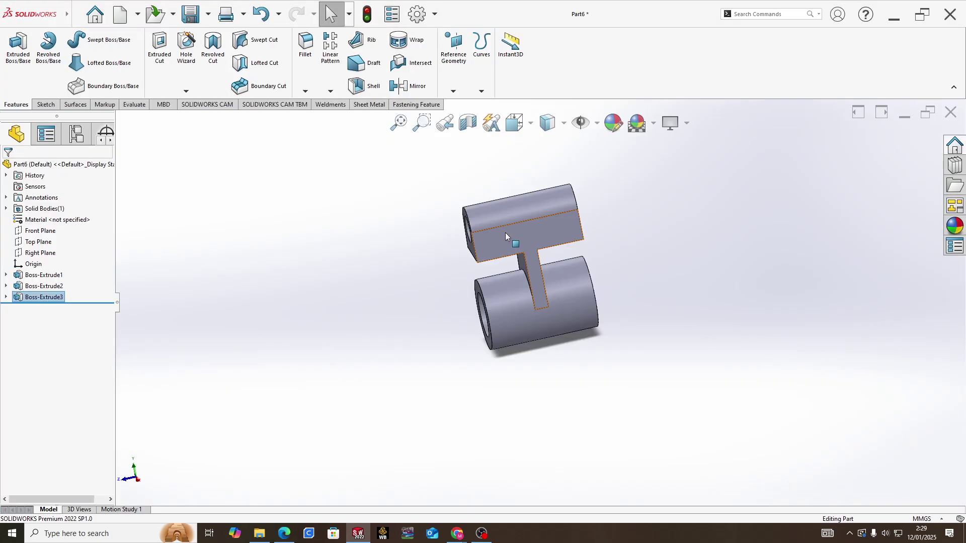
{"action": "right_click", "coordinate": [34, 255]}
{"action": "left_click", "coordinate": [42, 238]}
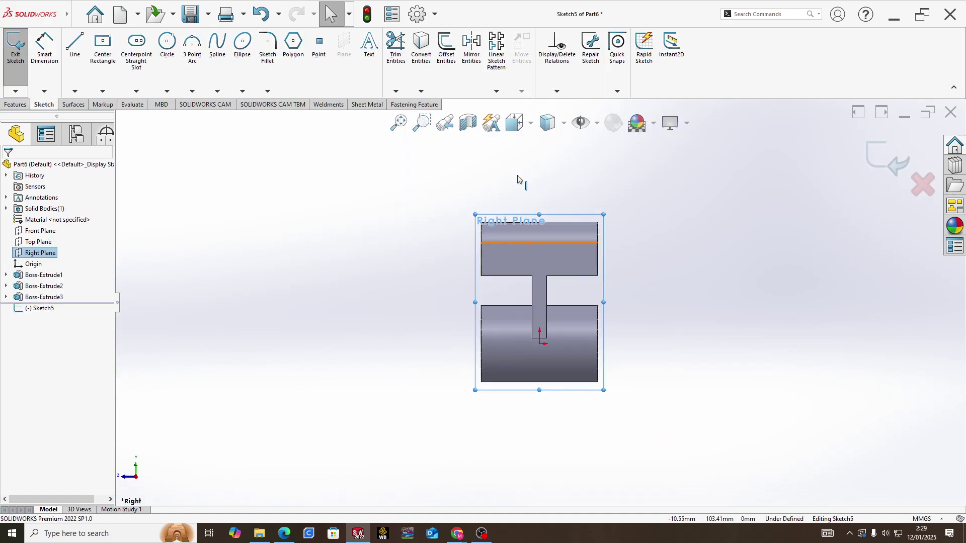
{"action": "left_click", "coordinate": [106, 45]}
{"action": "left_click", "coordinate": [105, 44]}
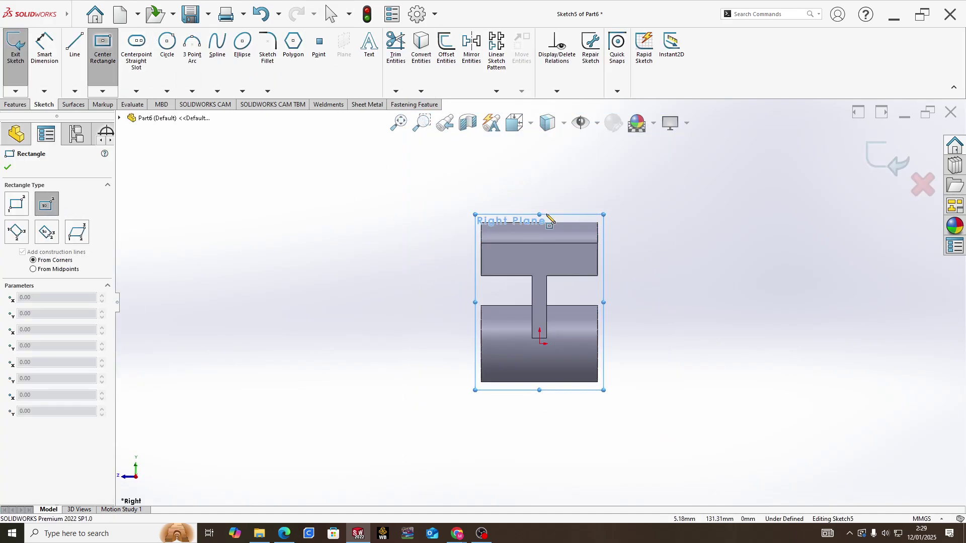
{"action": "left_click", "coordinate": [540, 253]}
{"action": "left_click", "coordinate": [561, 266]}
{"action": "key", "text": "Escape"}
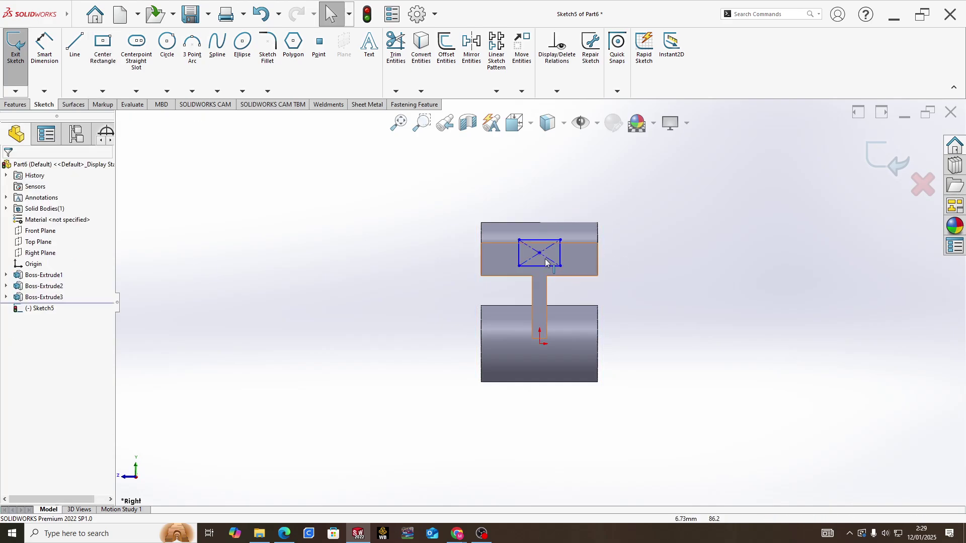
- Add a vertical relation between the rectangle's centre point and the origin
{"action": "left_click", "coordinate": [540, 253]}
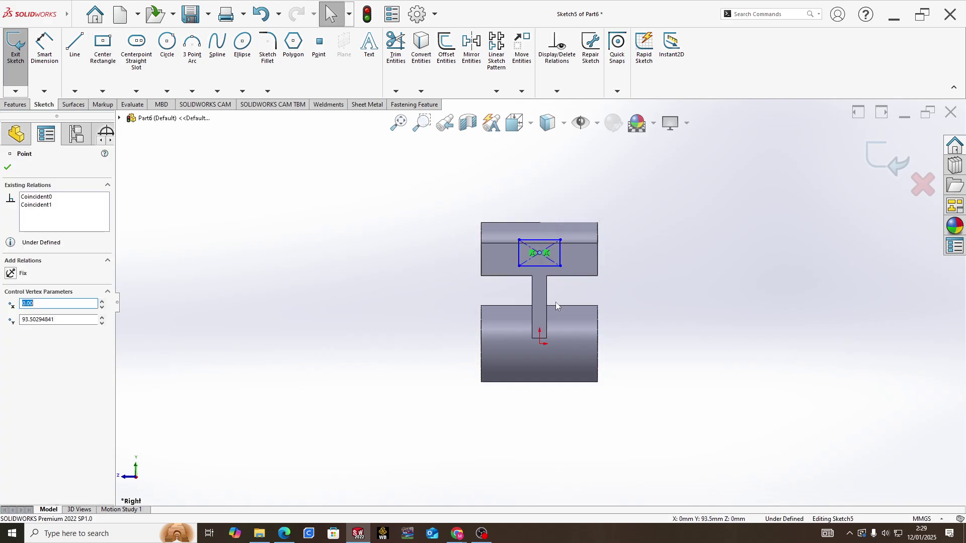
{"action": "left_click", "coordinate": [539, 347], "text": "ctrl"}
{"action": "key", "text": "Escape"}
{"action": "scroll", "coordinate": [558, 292], "scroll_direction": "down", "scroll_amount": 3}
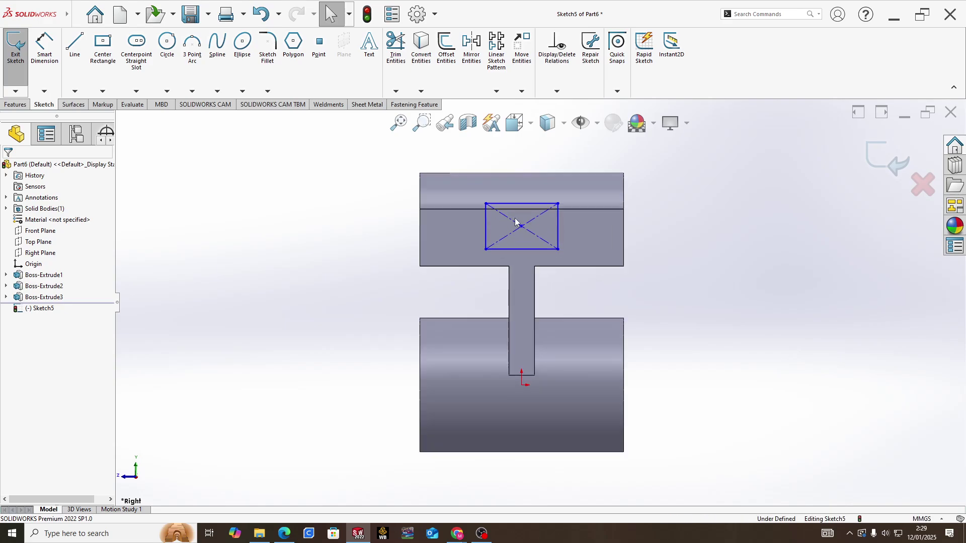
{"action": "left_click", "coordinate": [521, 230]}
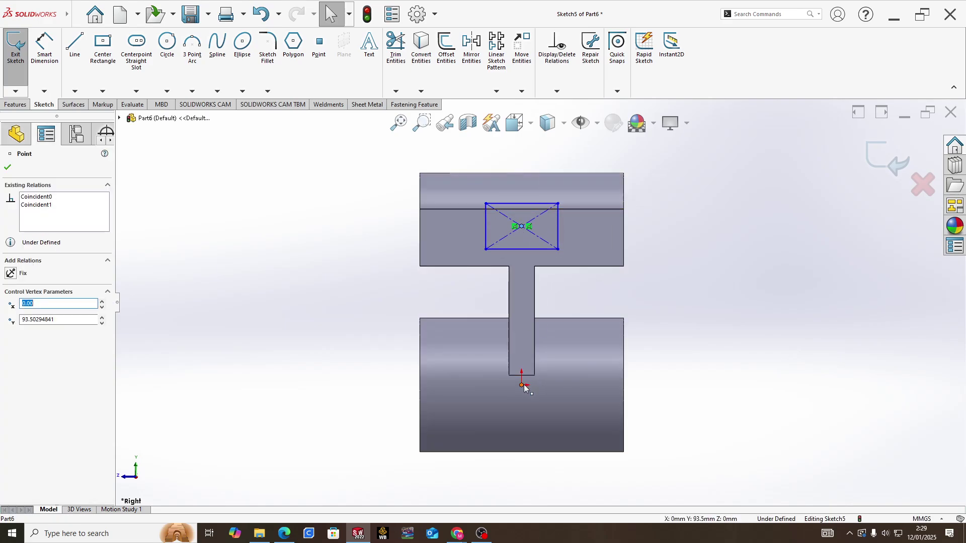
{"action": "left_click", "coordinate": [523, 385], "text": "ctrl"}
{"action": "left_click", "coordinate": [570, 341]}
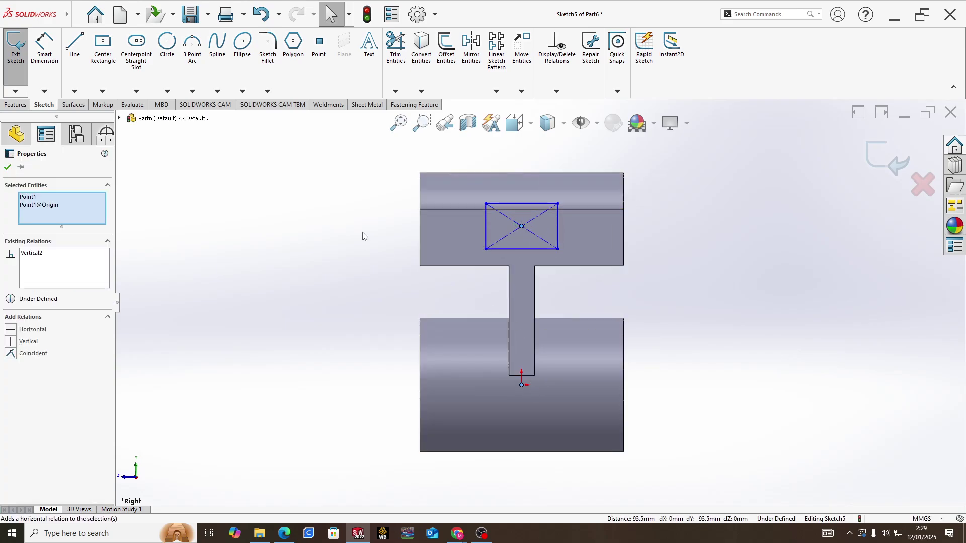
- Check the part drawing and dimension the rectangle's bottom edge 15 mm above the lug's bottom edge
{"action": "left_click", "coordinate": [45, 48]}
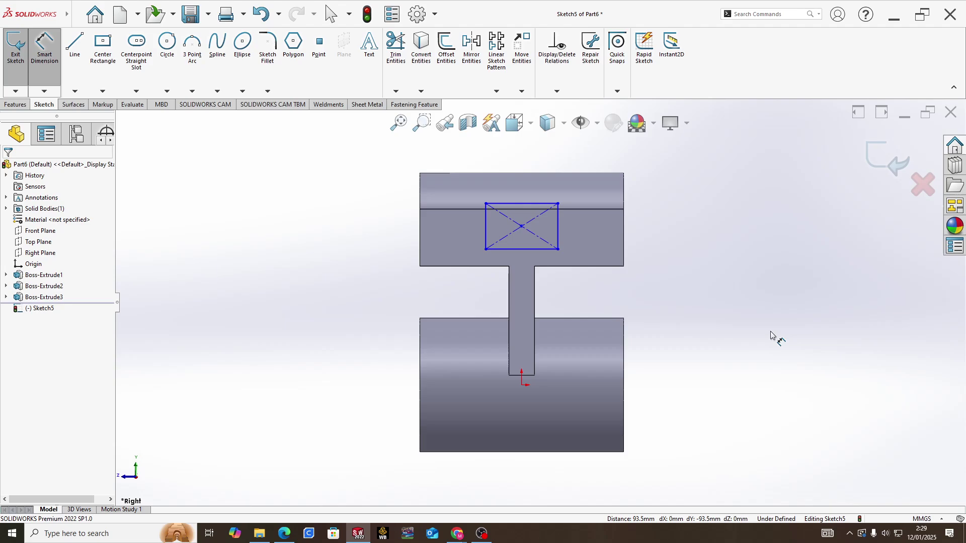
{"action": "left_click", "coordinate": [556, 250]}
{"action": "left_click", "coordinate": [557, 266]}
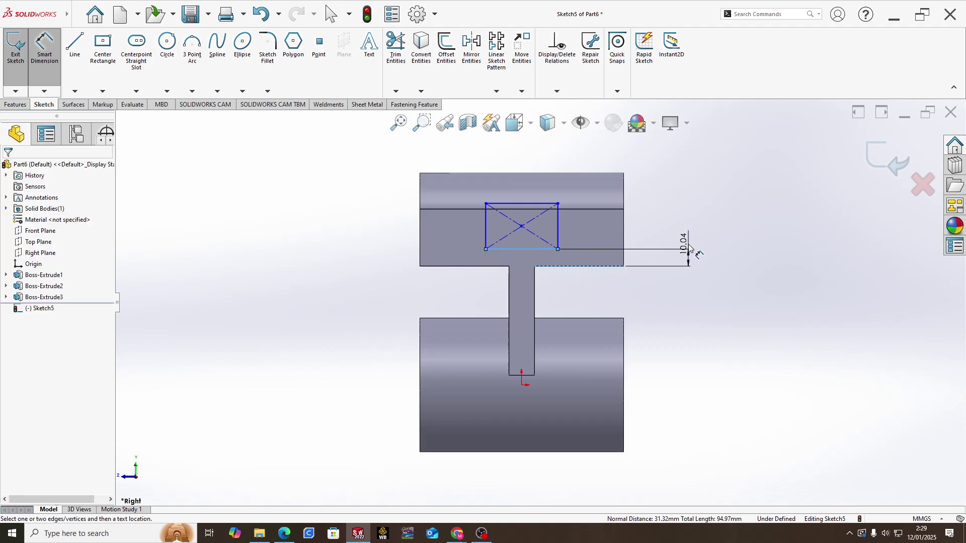
{"action": "left_click", "coordinate": [689, 247]}
{"action": "key", "text": "alt+Tab"}
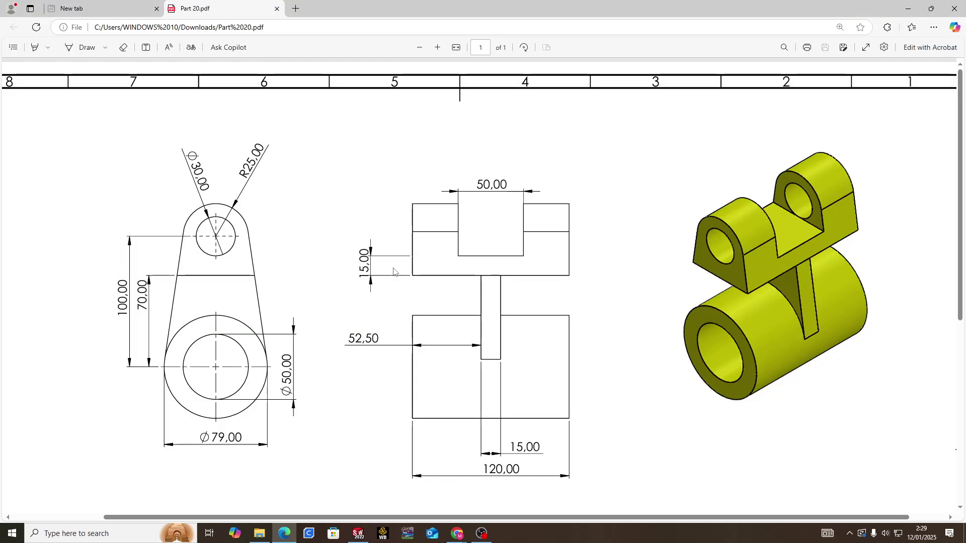
{"action": "key", "text": "alt+Tab"}
{"action": "type", "text": "1"}
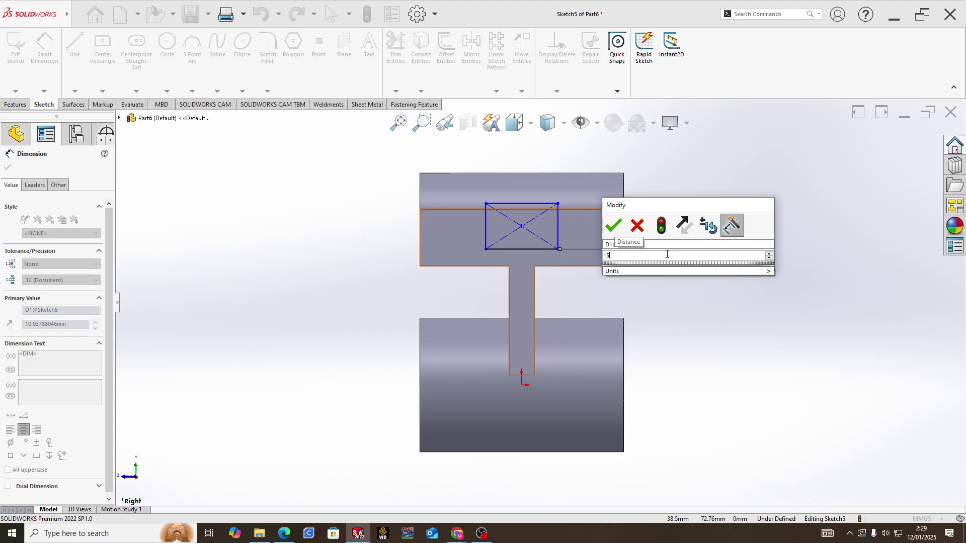
{"action": "type", "text": "5"}
{"action": "key", "text": "Return"}
- Check the slot width in the part drawing and dimension the rectangle's top edge to 50 mm
{"action": "key", "text": "alt+Tab"}
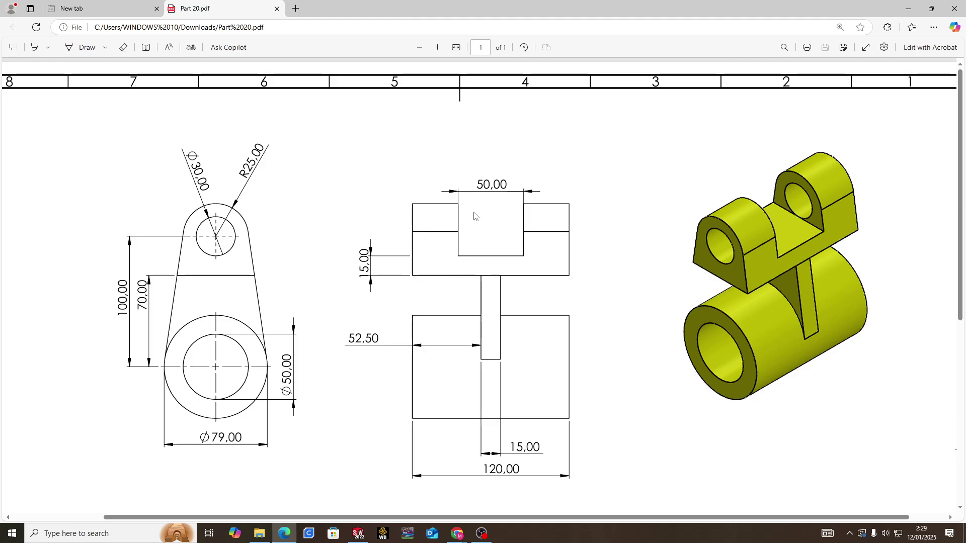
{"action": "key", "text": "alt+Tab"}
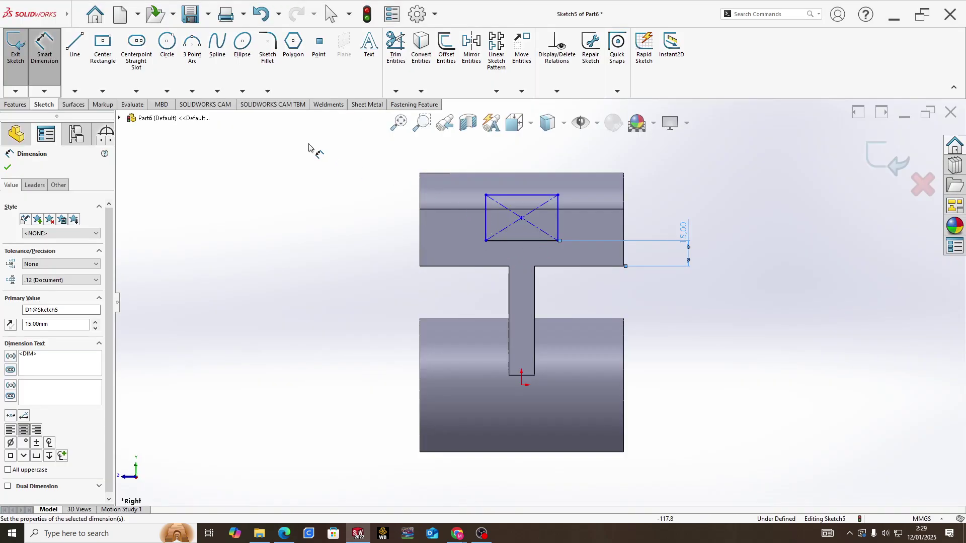
{"action": "left_click", "coordinate": [522, 199]}
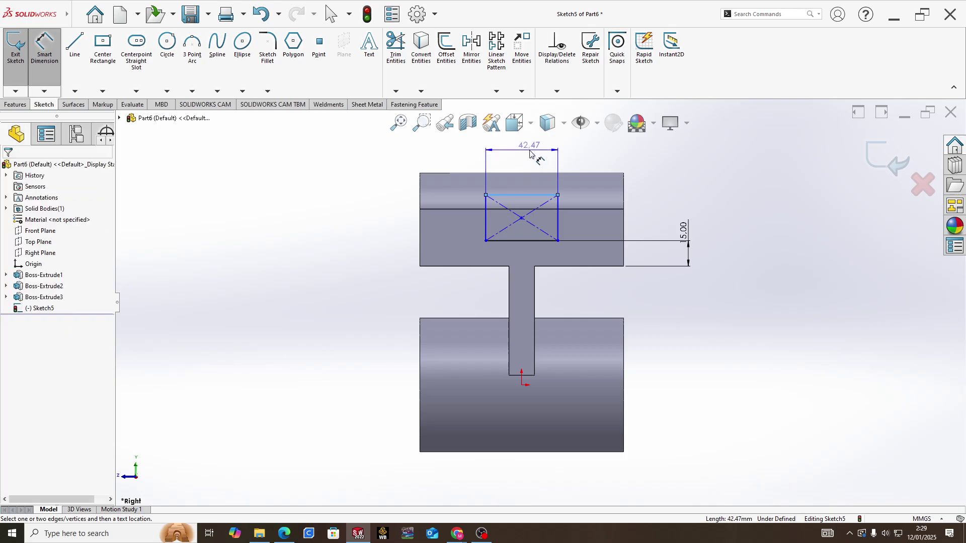
{"action": "left_click", "coordinate": [529, 150]}
{"action": "type", "text": "50"}
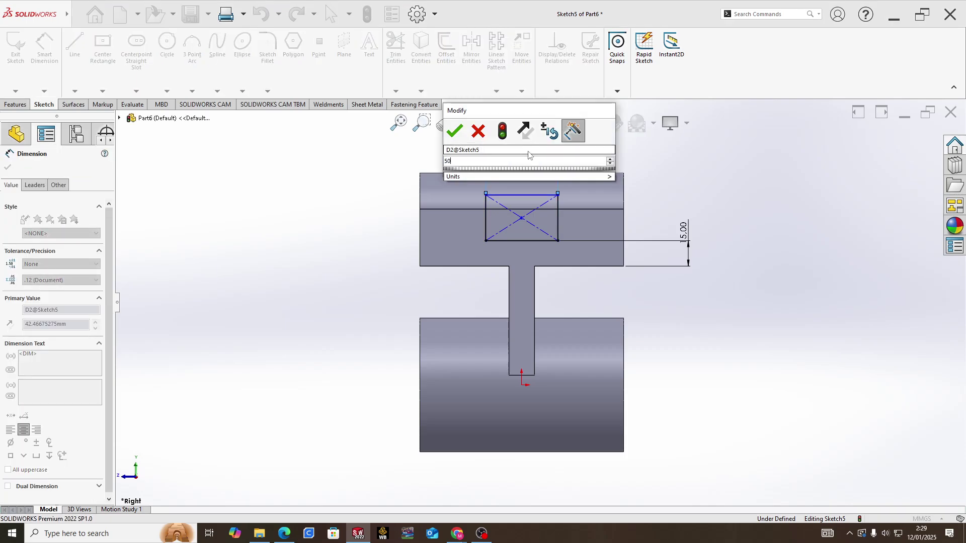
{"action": "key", "text": "Return"}
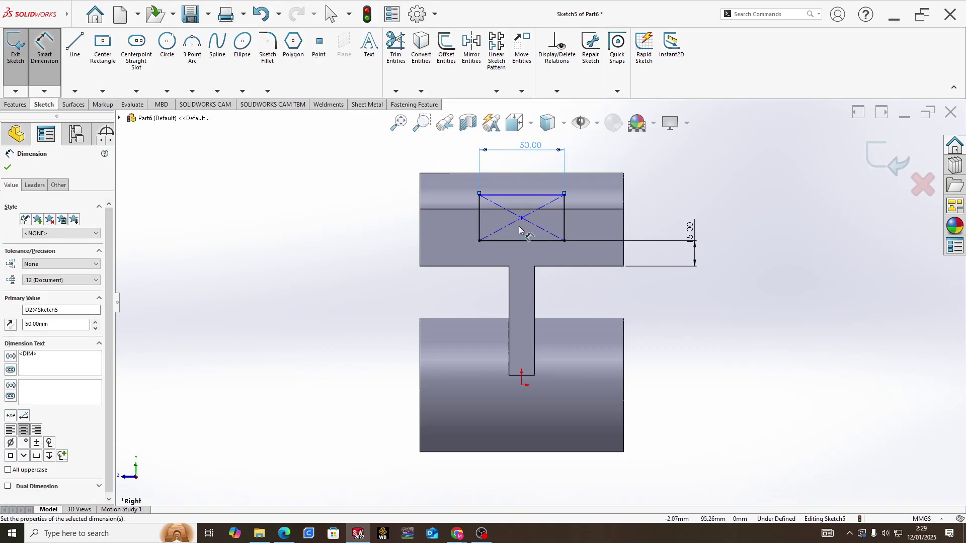
- Check the part drawing and stretch the rectangle's top edge upward past the top of the lug
{"action": "key", "text": "alt+Tab"}
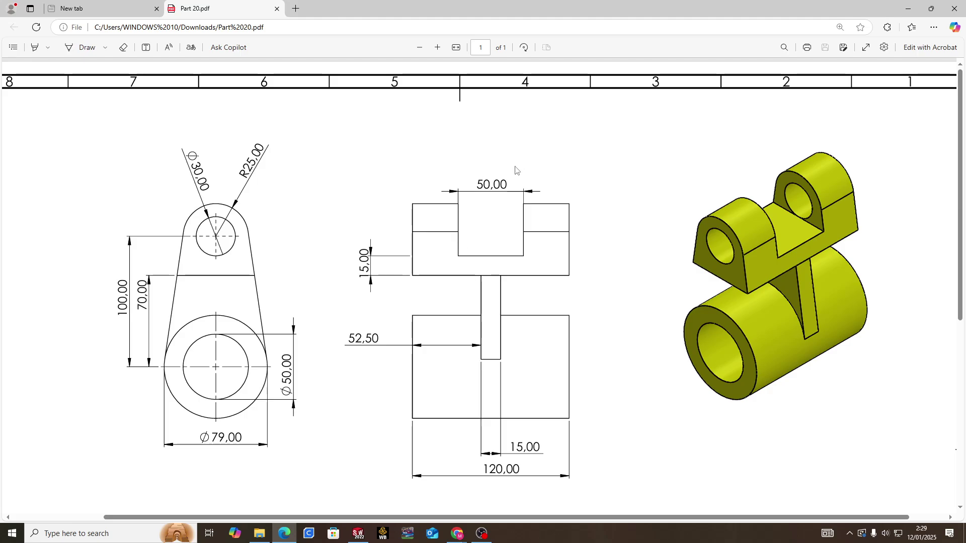
{"action": "key", "text": "alt+Tab"}
{"action": "left_click_drag", "start_coordinate": [512, 188], "coordinate": [523, 164]}
{"action": "mouse_move", "coordinate": [487, 200]}
{"action": "middle_mouse_down"}
{"action": "mouse_move", "coordinate": [499, 161]}
{"action": "mouse_move", "coordinate": [480, 169]}
{"action": "middle_mouse_up"}
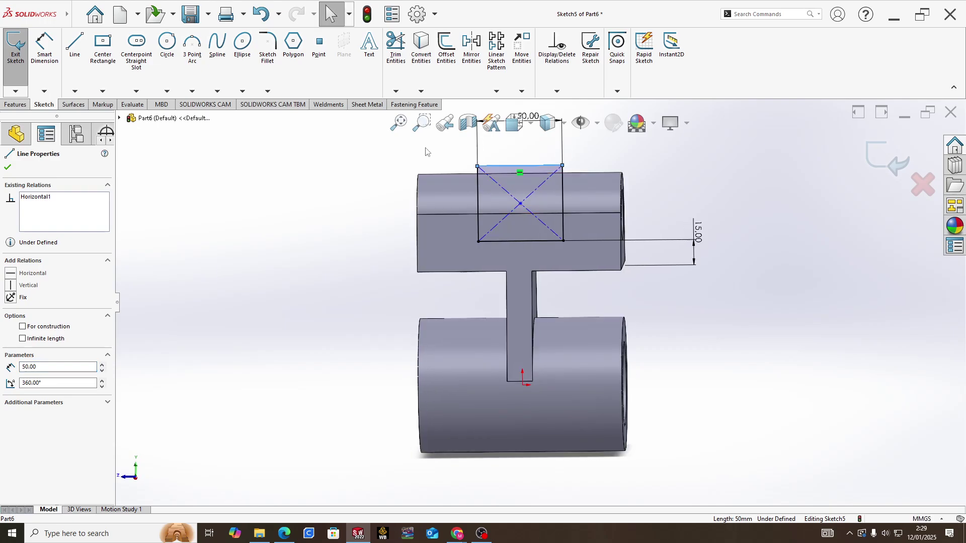
- Extrude-cut the rectangle through the lug with the Through All - Both end condition to form the fork slot
{"action": "left_click", "coordinate": [15, 104]}
{"action": "left_click", "coordinate": [159, 47]}
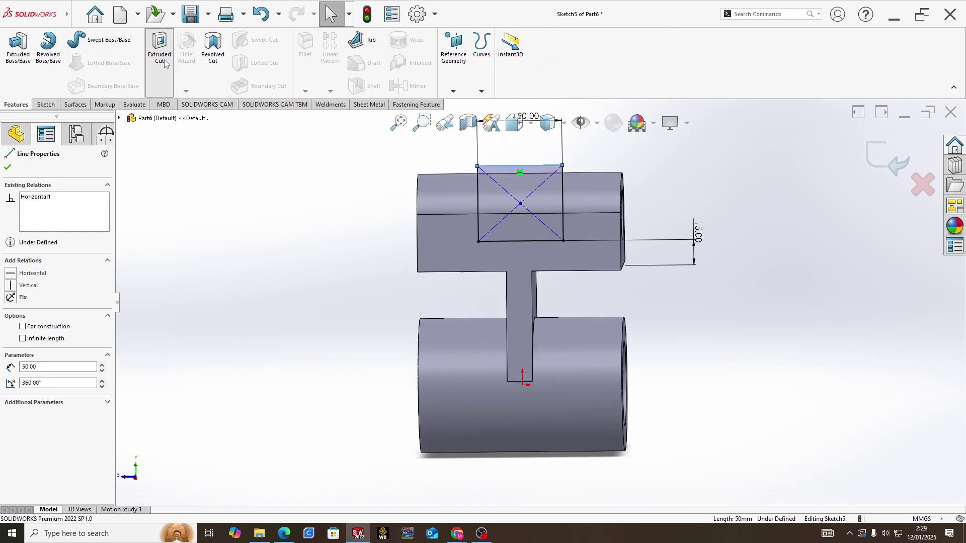
{"action": "middle_click_drag", "start_coordinate": [635, 225], "coordinate": [679, 205]}
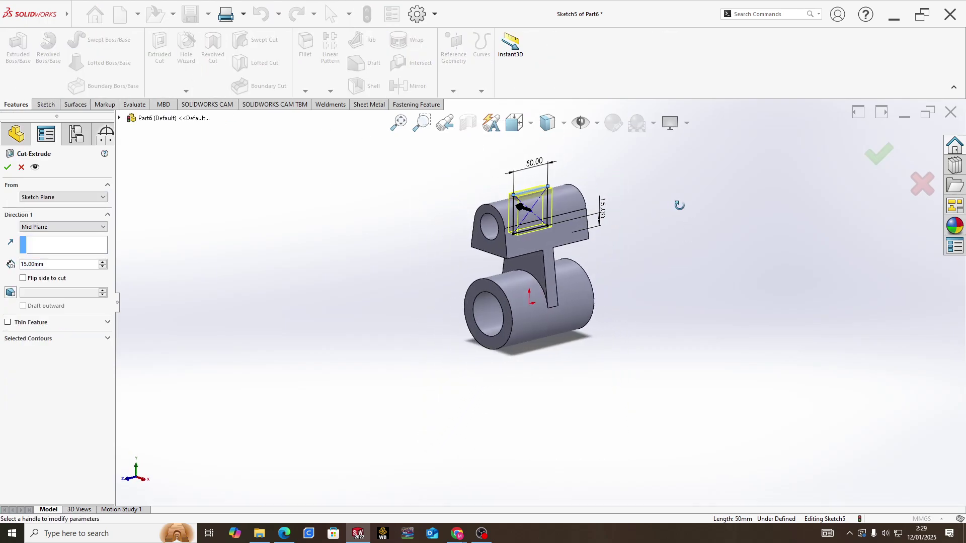
{"action": "left_click", "coordinate": [60, 227]}
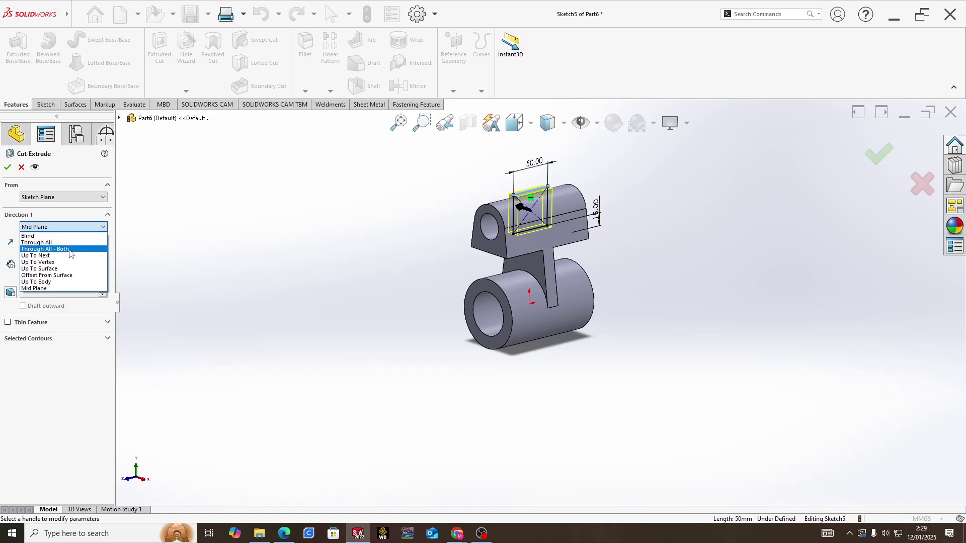
{"action": "left_click", "coordinate": [69, 249]}
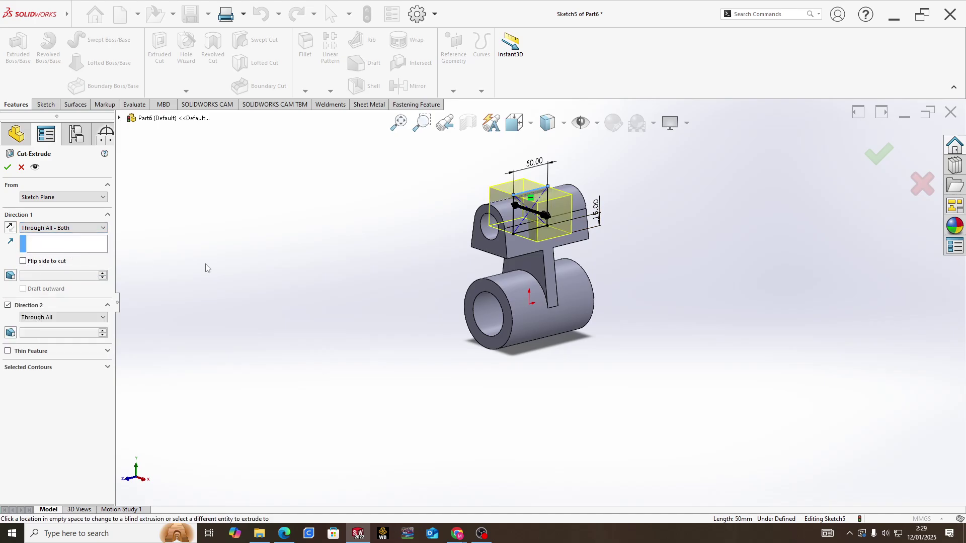
{"action": "left_click", "coordinate": [8, 168]}
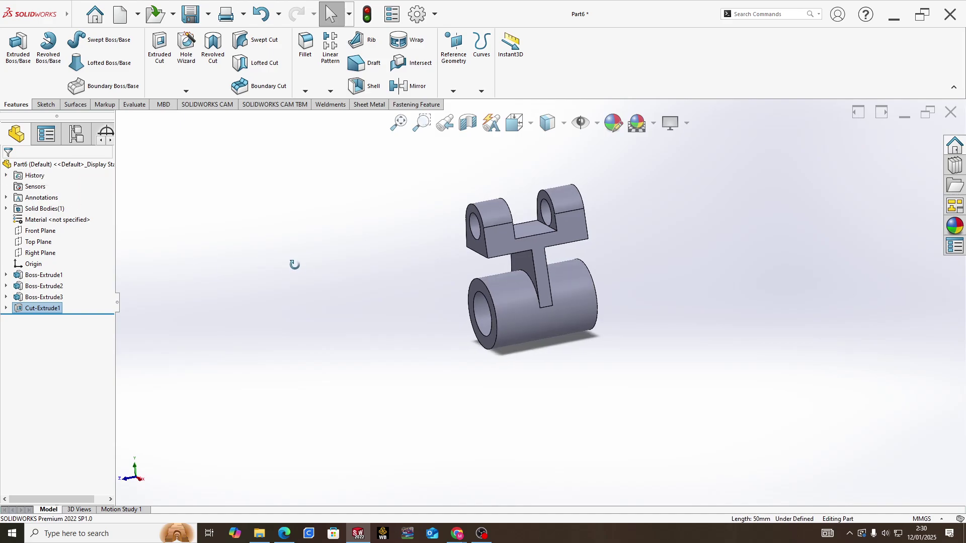
- Inspect the slotted lug from several angles and compare the model with the Part 20 drawing
{"action": "middle_click_drag", "start_coordinate": [293, 285], "coordinate": [337, 243]}
{"action": "scroll", "coordinate": [587, 252], "scroll_direction": "down", "scroll_amount": 2}
{"action": "scroll", "coordinate": [481, 249], "scroll_direction": "down", "scroll_amount": 2}
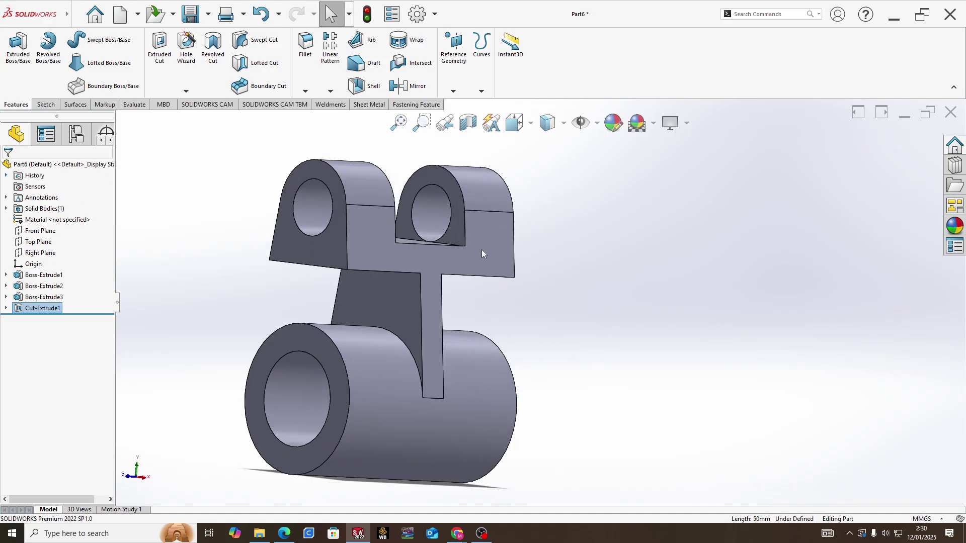
{"action": "scroll", "coordinate": [482, 250], "scroll_direction": "up", "scroll_amount": 1}
{"action": "middle_click_drag", "start_coordinate": [481, 250], "coordinate": [496, 278]}
{"action": "key", "text": "alt+Tab"}
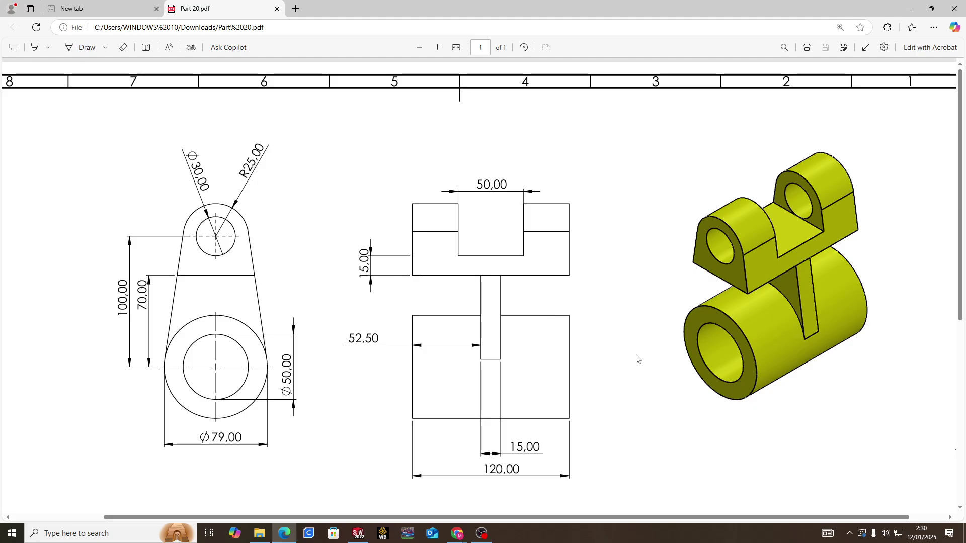
{"action": "key", "text": "alt+Tab"}
- Apply the chromium plate appearance from the Chrome metals to all three boss extrusions and the slot cut
{"action": "left_click", "coordinate": [62, 276], "text": "shift"}
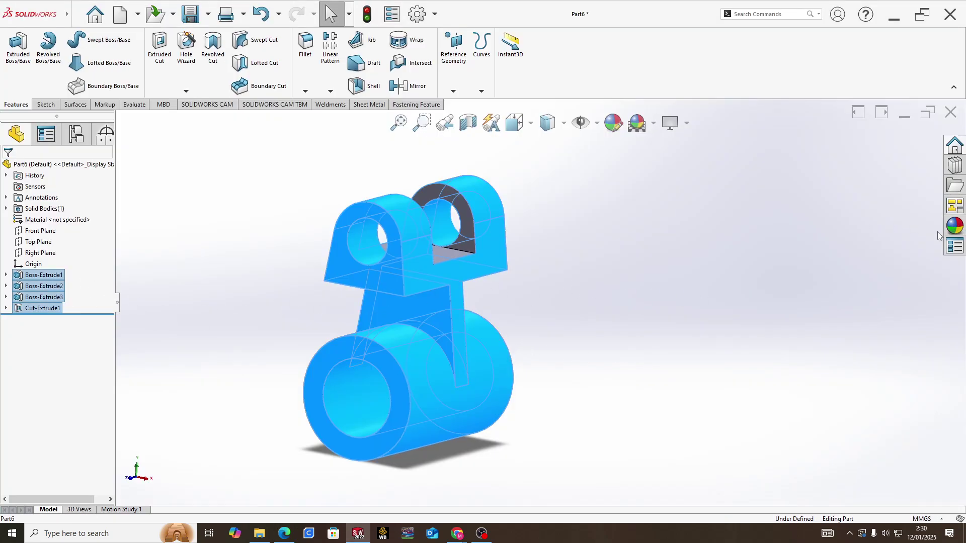
{"action": "left_click", "coordinate": [954, 227]}
{"action": "left_click", "coordinate": [850, 180]}
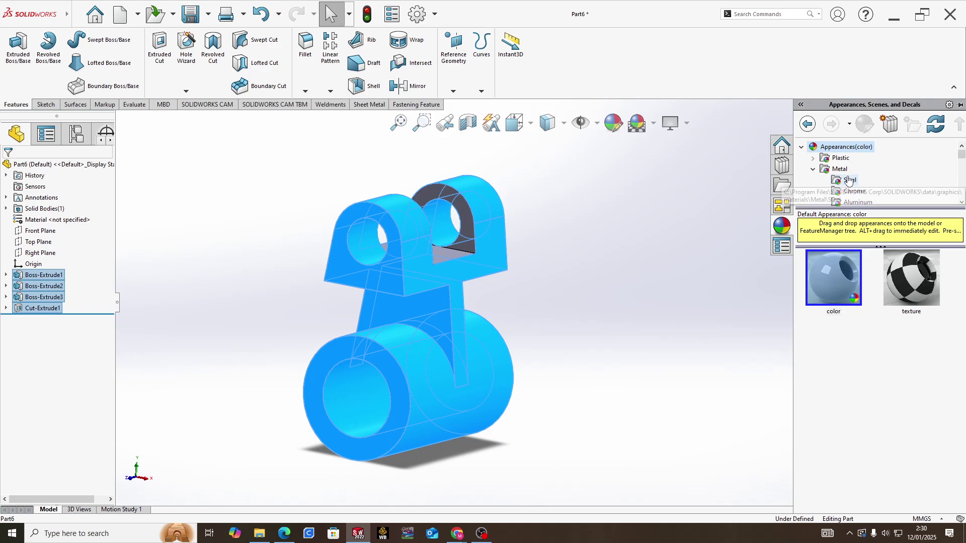
{"action": "left_click", "coordinate": [854, 191]}
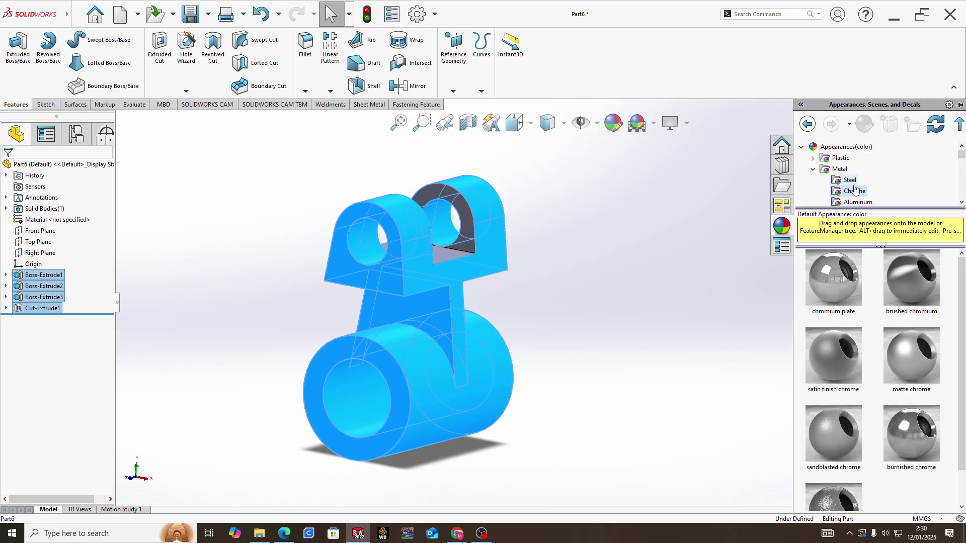
{"action": "left_click", "coordinate": [846, 270]}
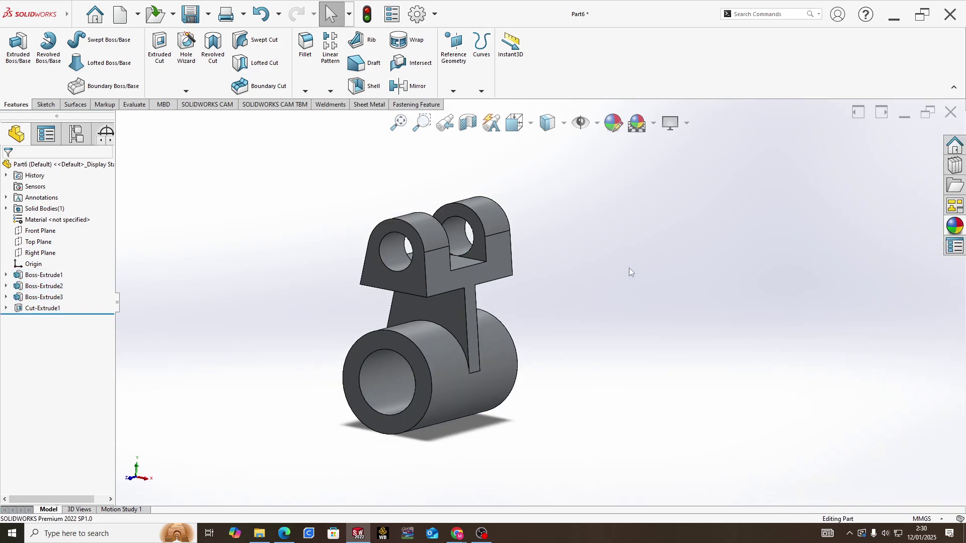
- Colour the part, its three boss extrusions and the slot cut yellow (RGB 255, 255, 0)
{"action": "left_click", "coordinate": [615, 123]}
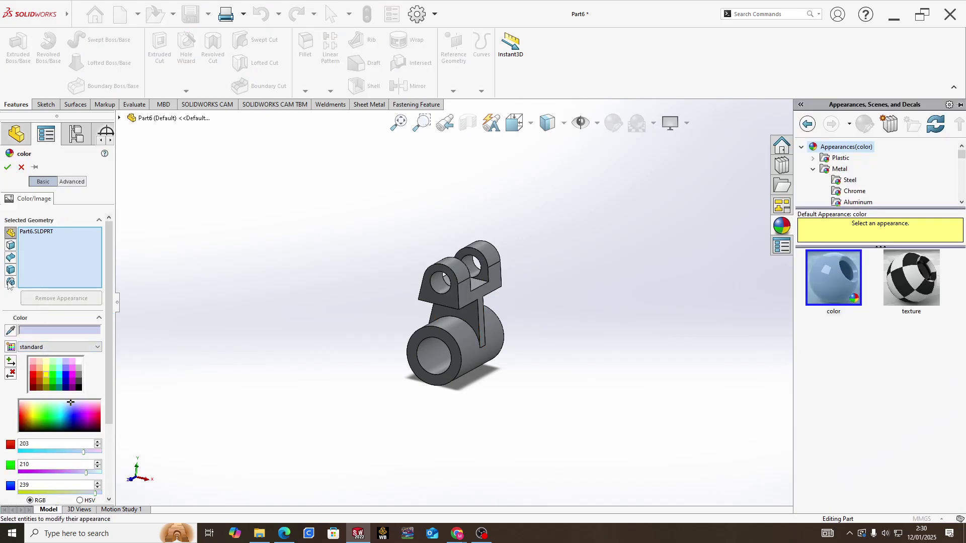
{"action": "left_click", "coordinate": [120, 118]}
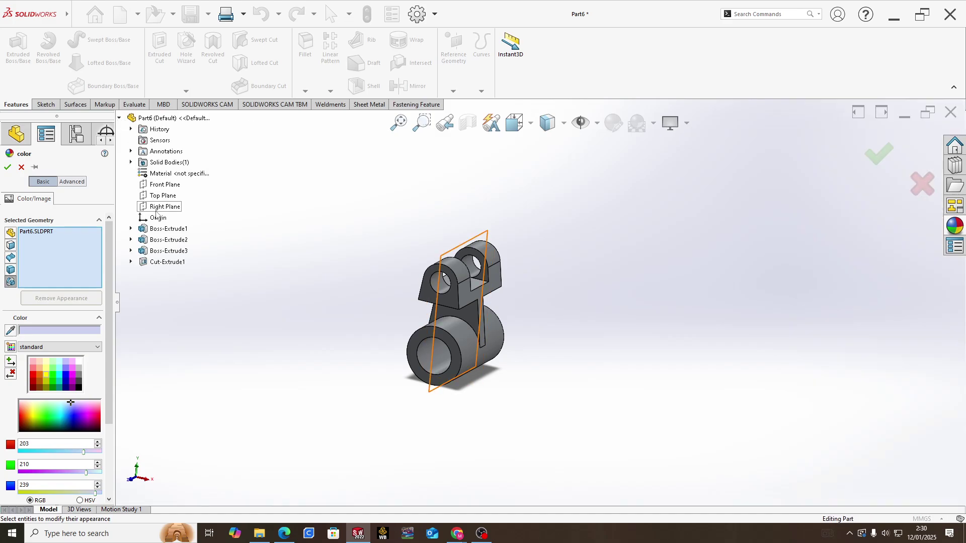
{"action": "left_click", "coordinate": [169, 229]}
{"action": "left_click", "coordinate": [169, 240]}
{"action": "left_click", "coordinate": [168, 251]}
{"action": "left_click", "coordinate": [167, 262]}
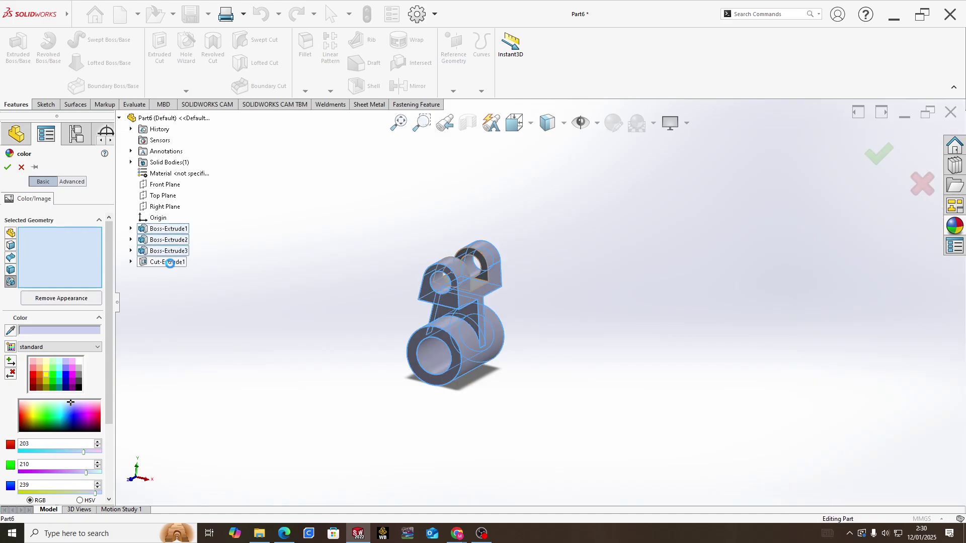
{"action": "left_click", "coordinate": [49, 378]}
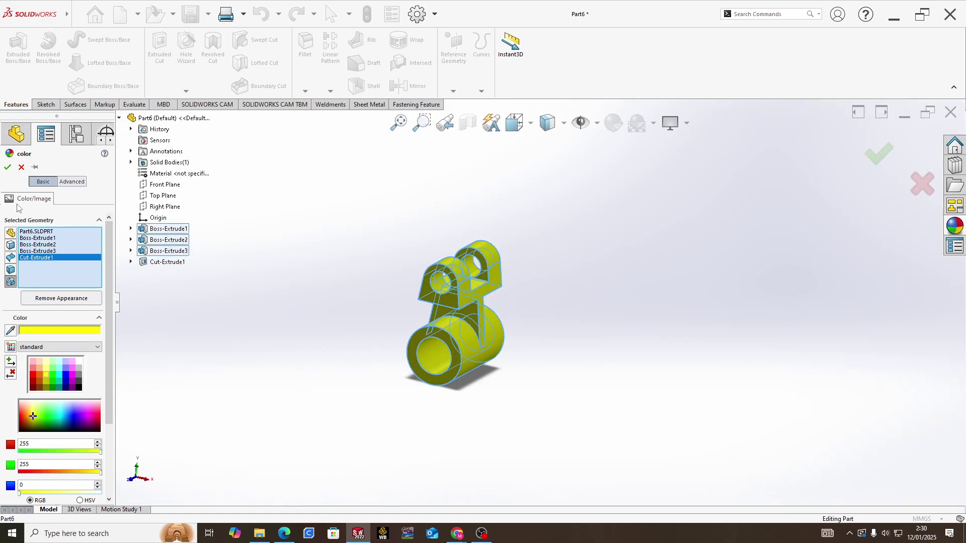
{"action": "left_click", "coordinate": [6, 167]}
- Show the finished bracket in the isometric view
{"action": "key", "text": "space"}
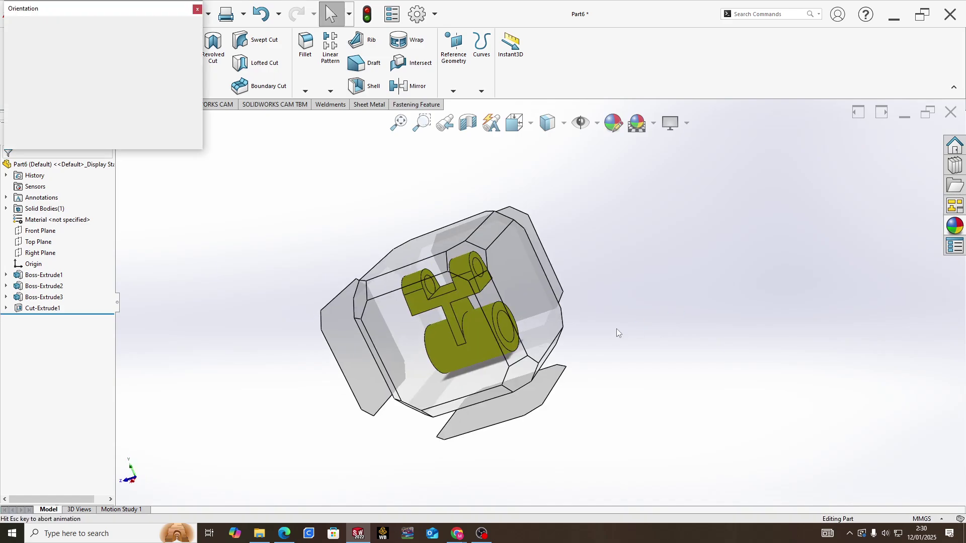
{"action": "left_click", "coordinate": [315, 332]}
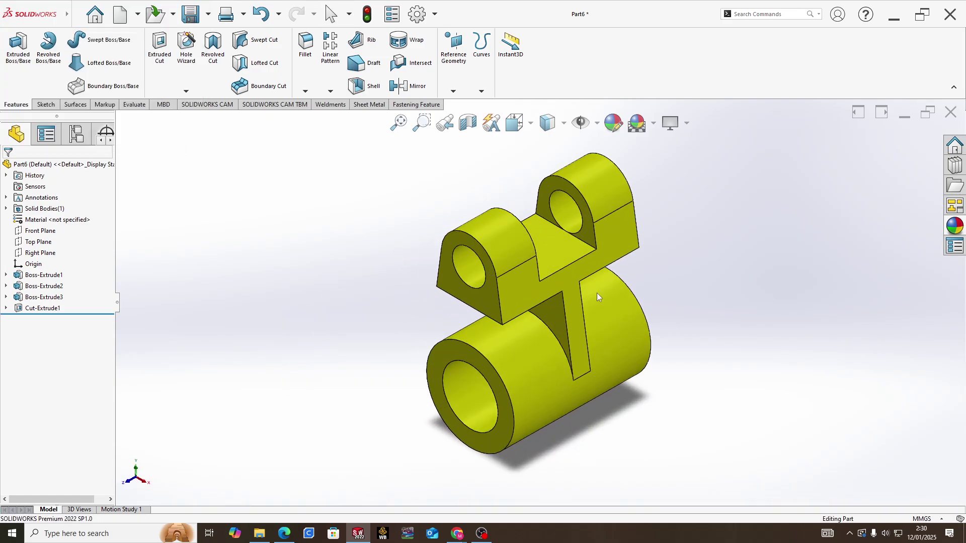
{"action": "scroll", "coordinate": [593, 310], "scroll_direction": "down", "scroll_amount": 2}
{"action": "key", "text": "super+Tab"}
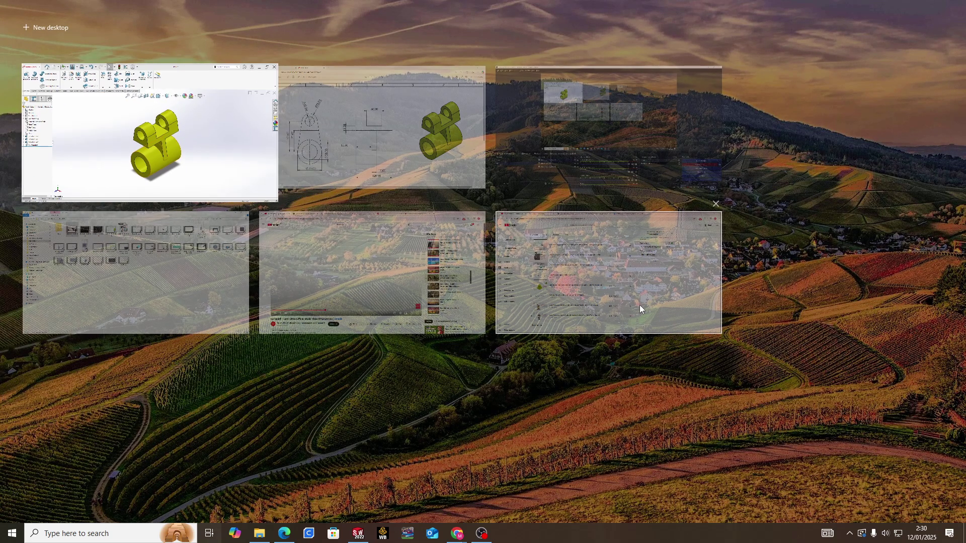
{"action": "key", "text": "Escape"}
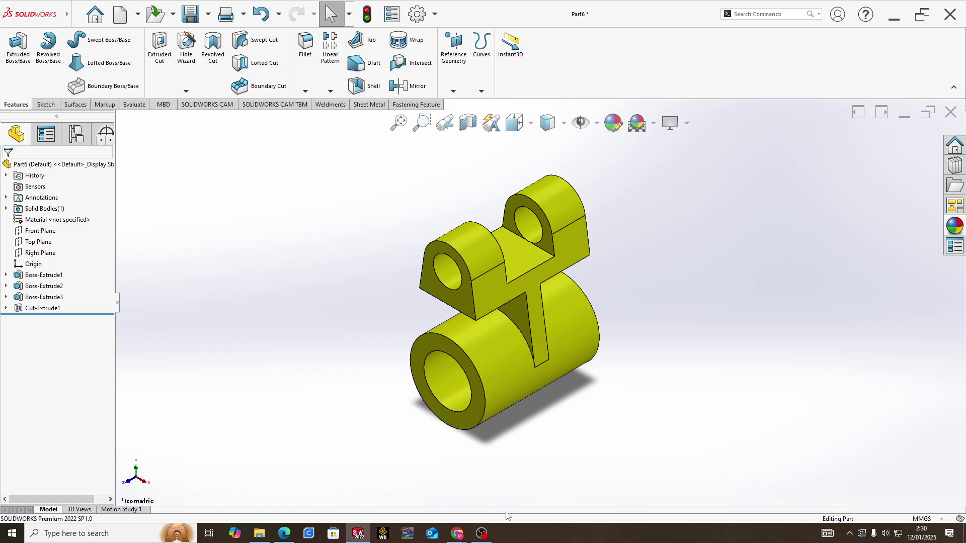